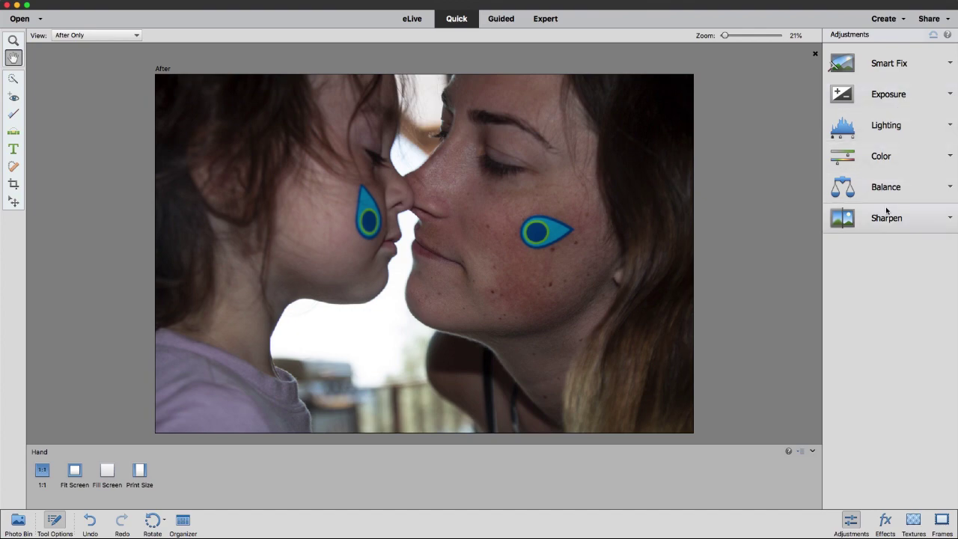
Step: Compare several exposure levels for the photo and set the exposure to 1.6
left_click(882, 97)
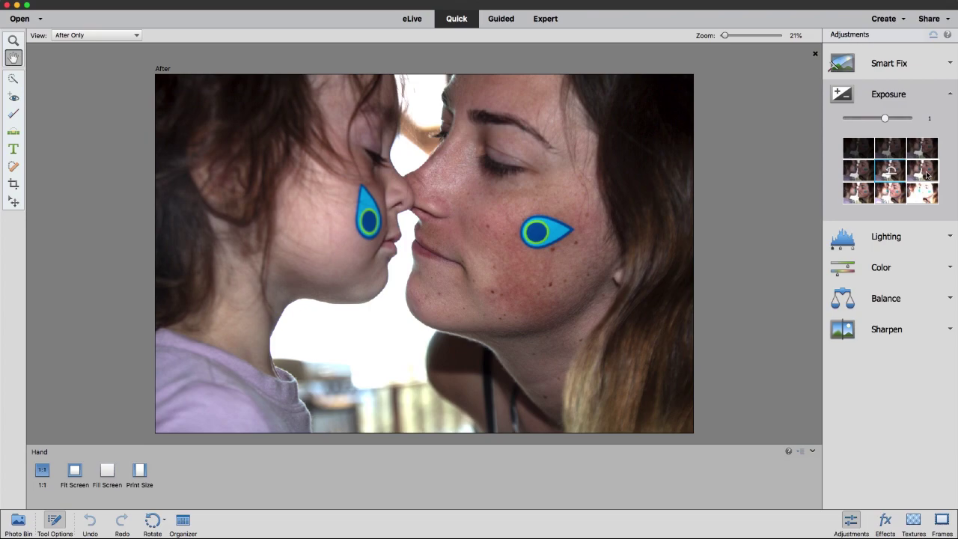
left_click(927, 176)
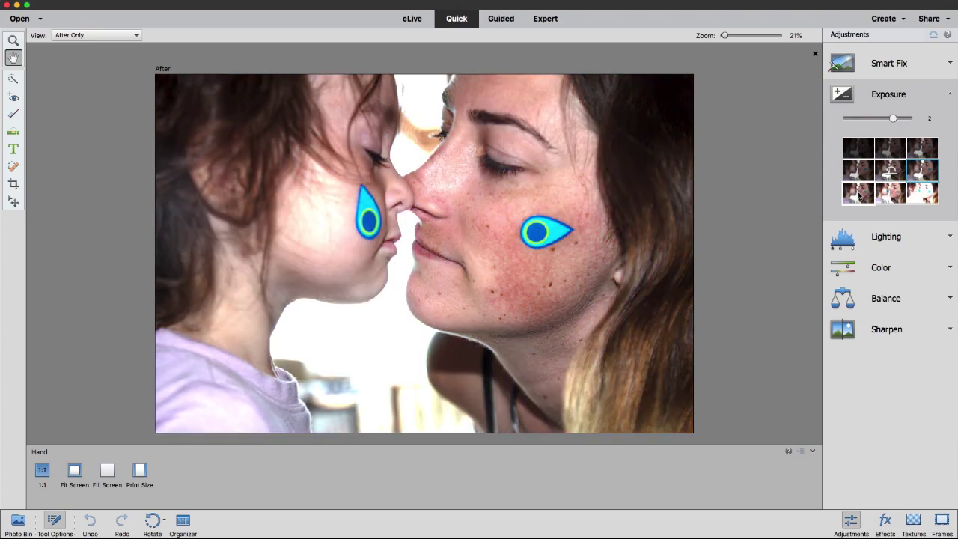
left_click(859, 196)
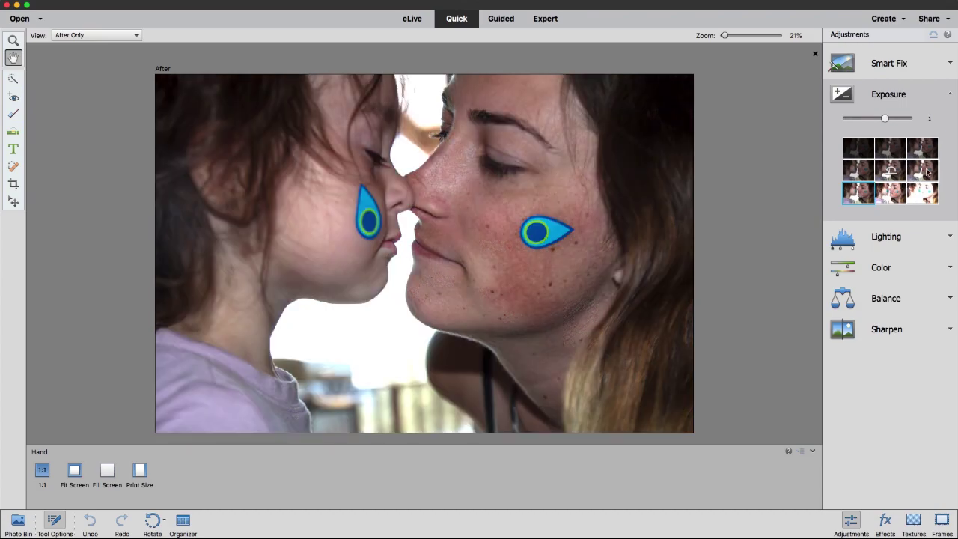
left_click(927, 171)
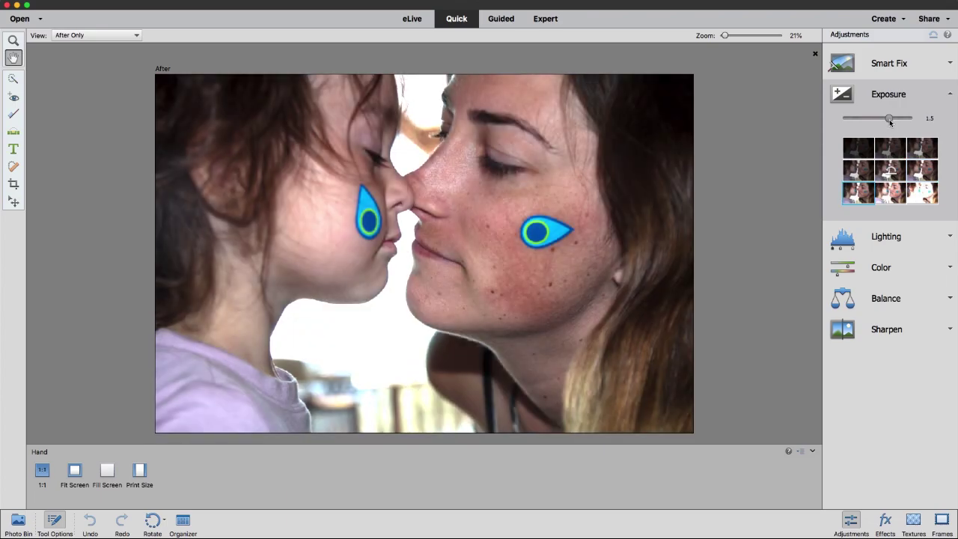
mouse_move(890, 119)
left_mouse_down()
mouse_move(877, 119)
mouse_move(904, 120)
mouse_move(858, 119)
mouse_move(904, 122)
mouse_move(878, 126)
mouse_move(889, 126)
left_mouse_up()
left_click_drag(890, 125, 890, 126)
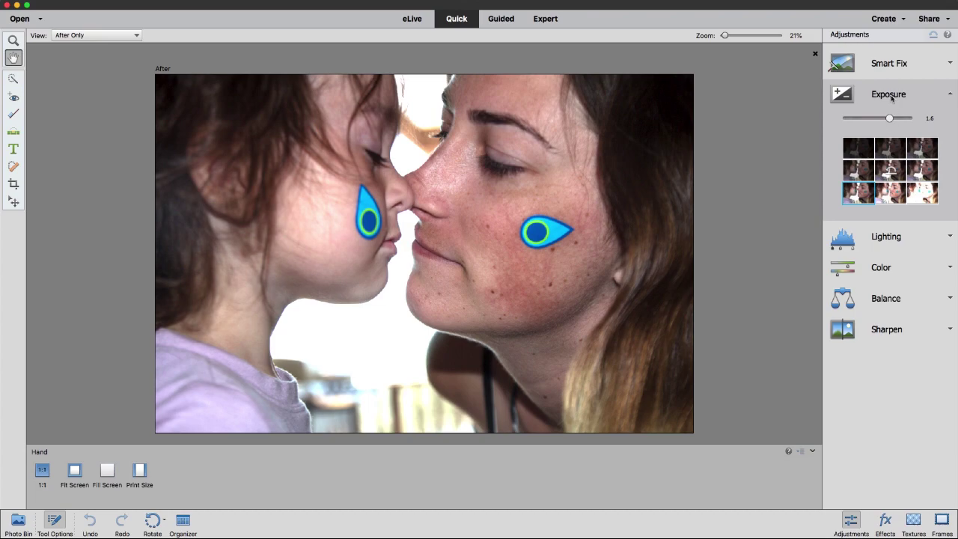
left_click(889, 95)
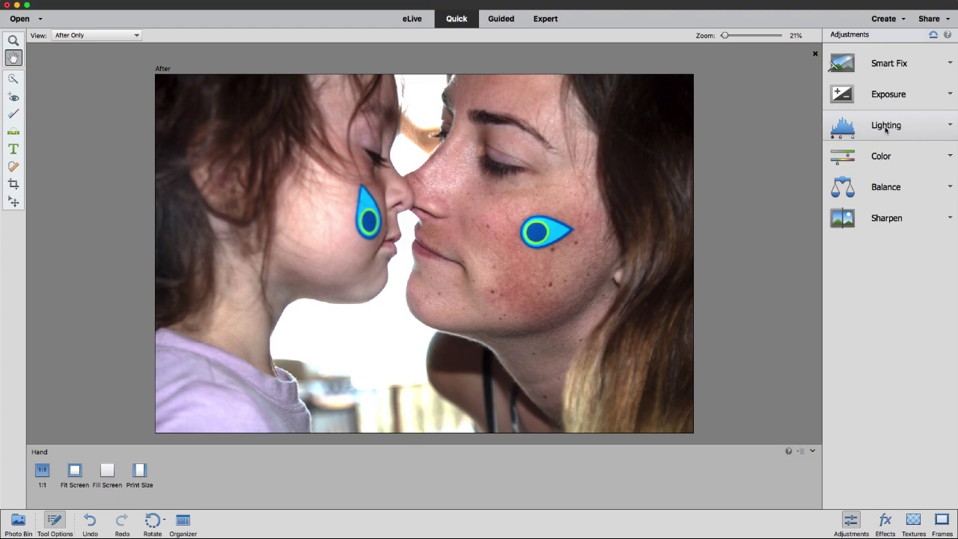
Step: Look through the Lighting adjustments for shadows, midtones and highlights, and lighten the photo's shadows to 11
left_click(886, 126)
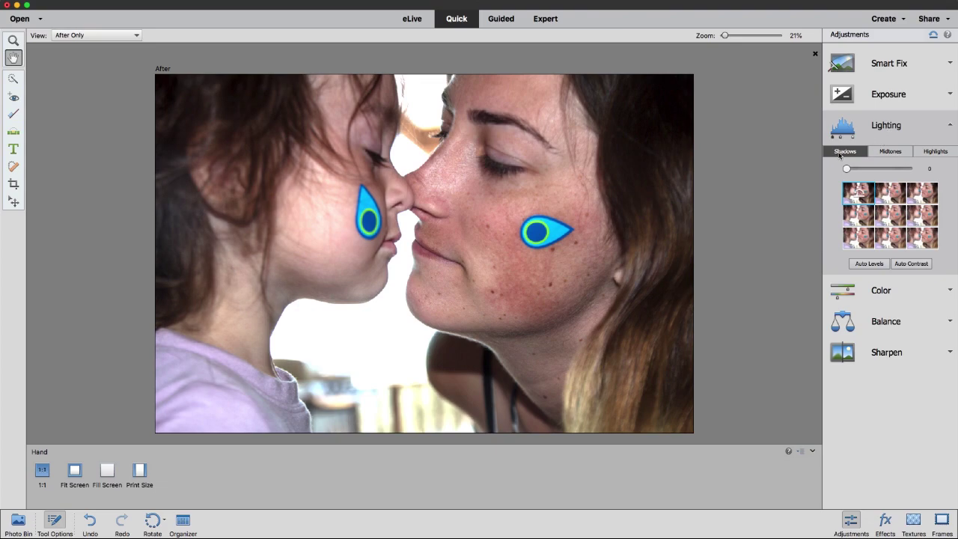
left_click(891, 152)
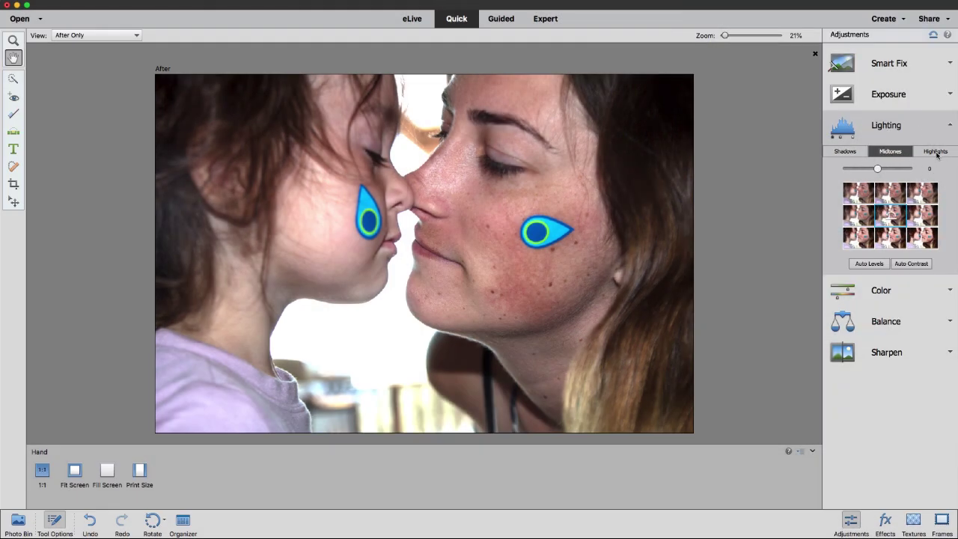
left_click(936, 152)
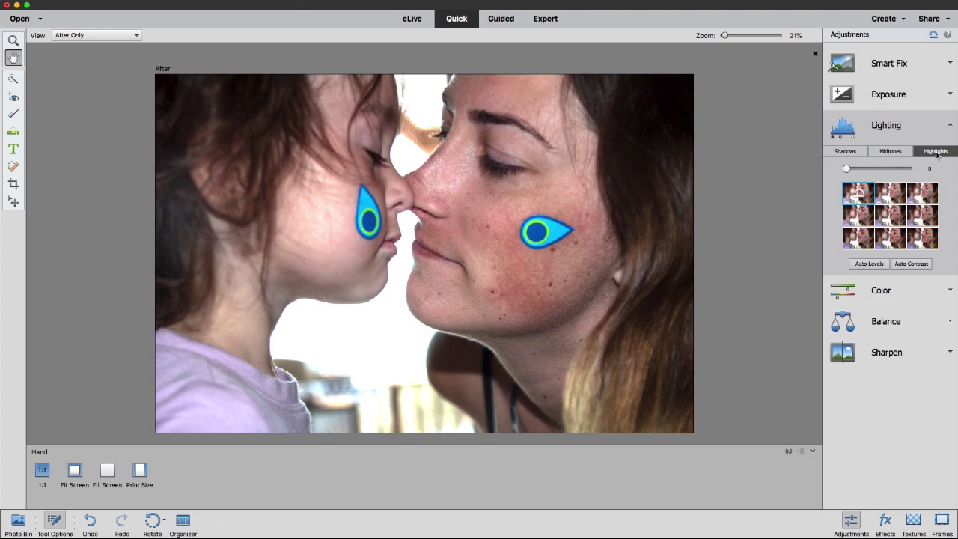
left_click(847, 152)
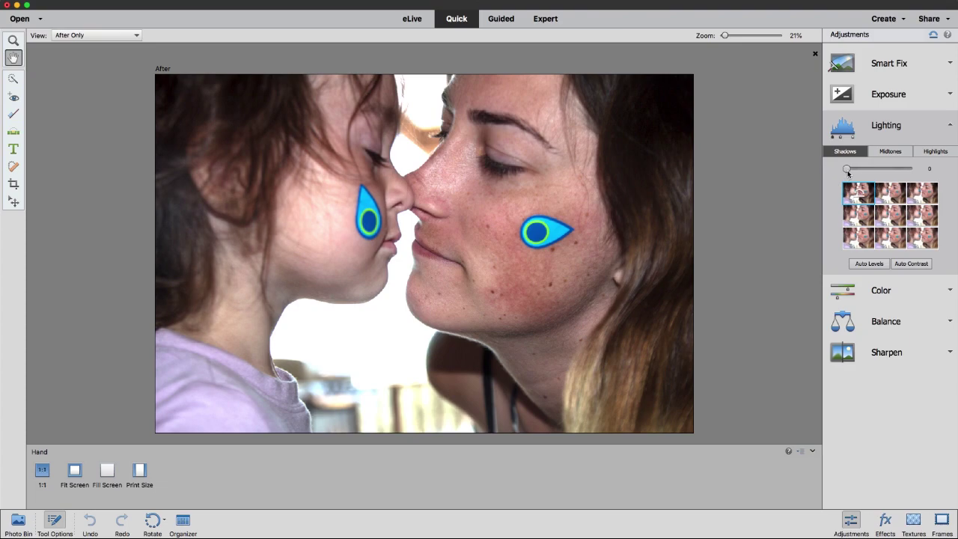
left_click_drag(847, 170, 855, 171)
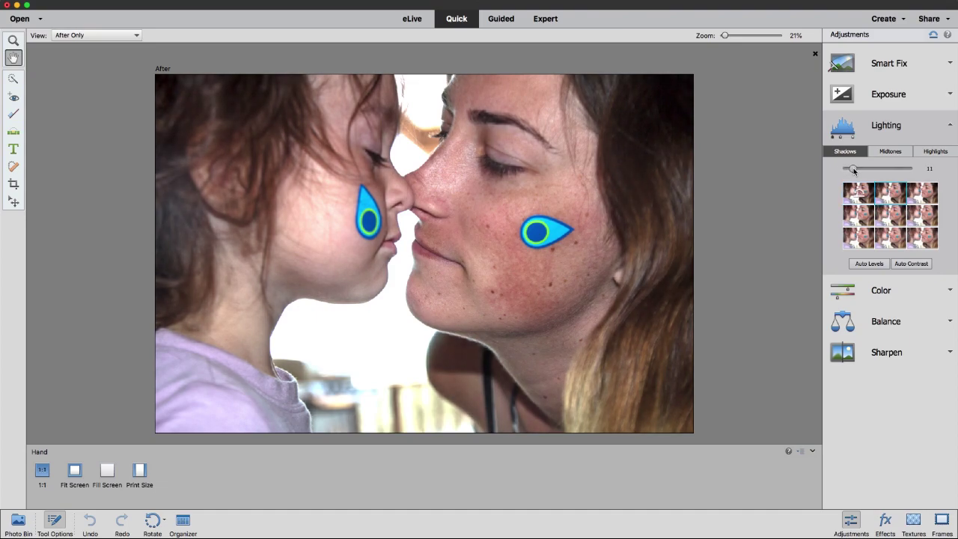
left_click(888, 193)
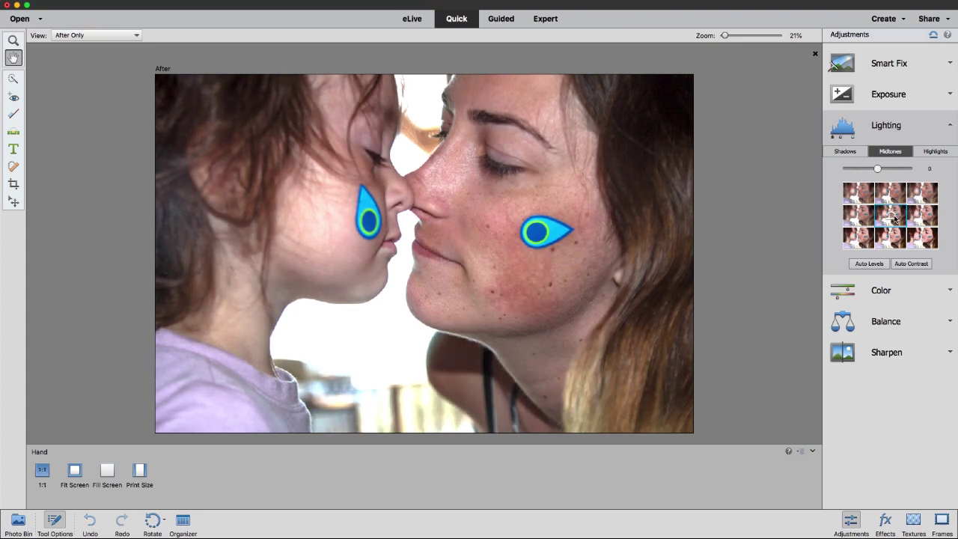
Step: Try a midtones value of 25 and a highlights value of 10 in the Lighting adjustment
left_click(922, 215)
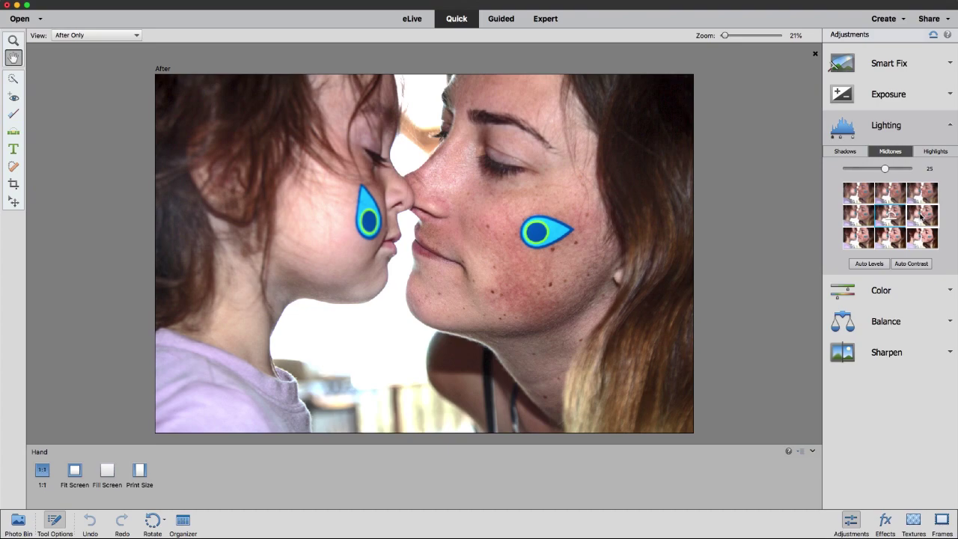
left_click(934, 152)
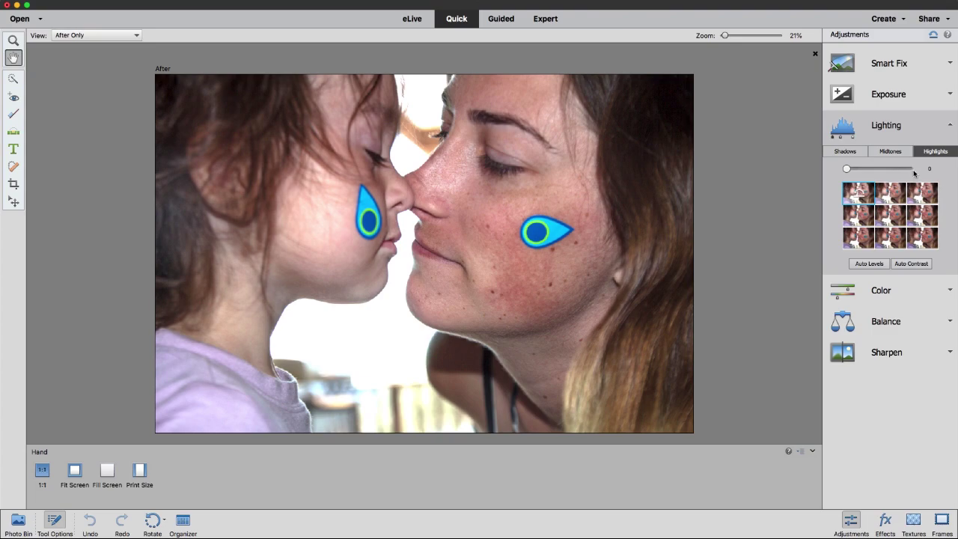
left_click_drag(847, 169, 854, 170)
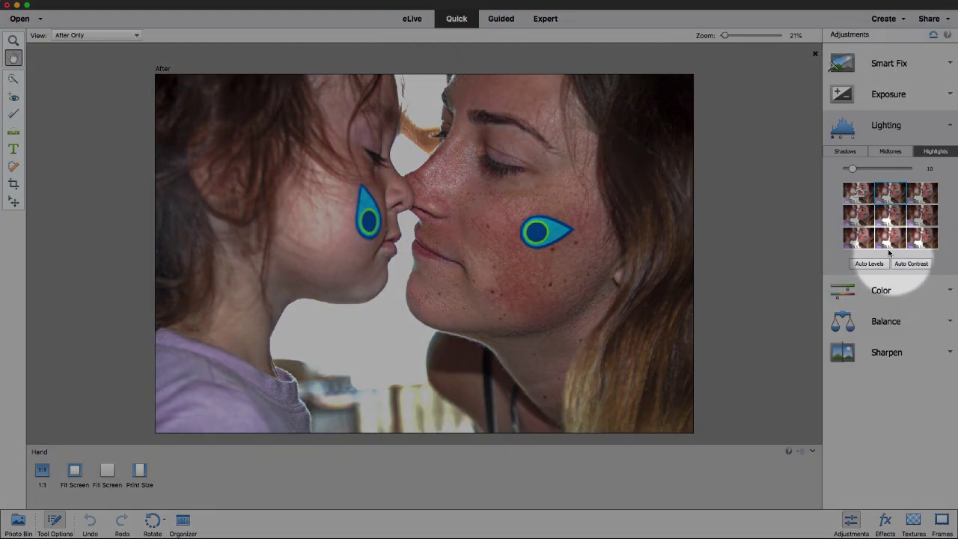
left_click(891, 152)
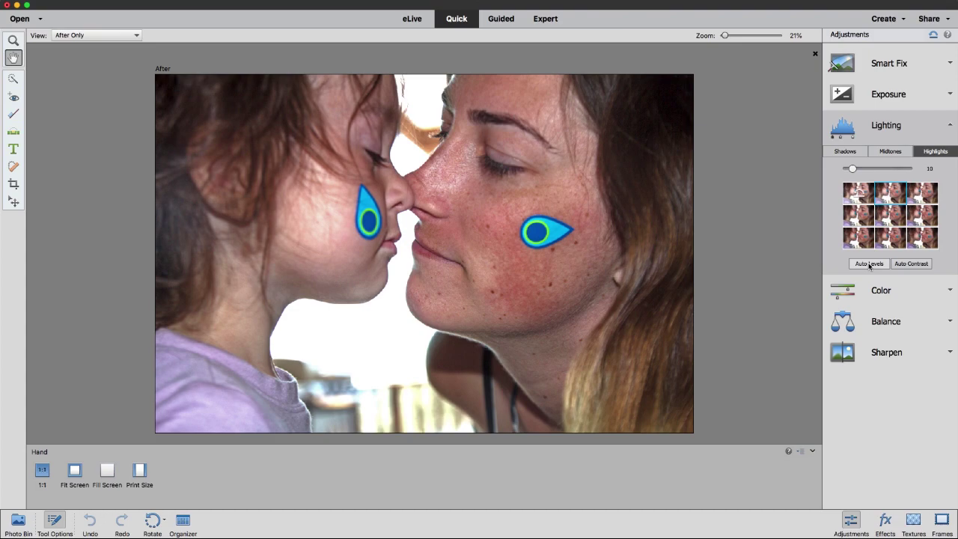
left_click(869, 263)
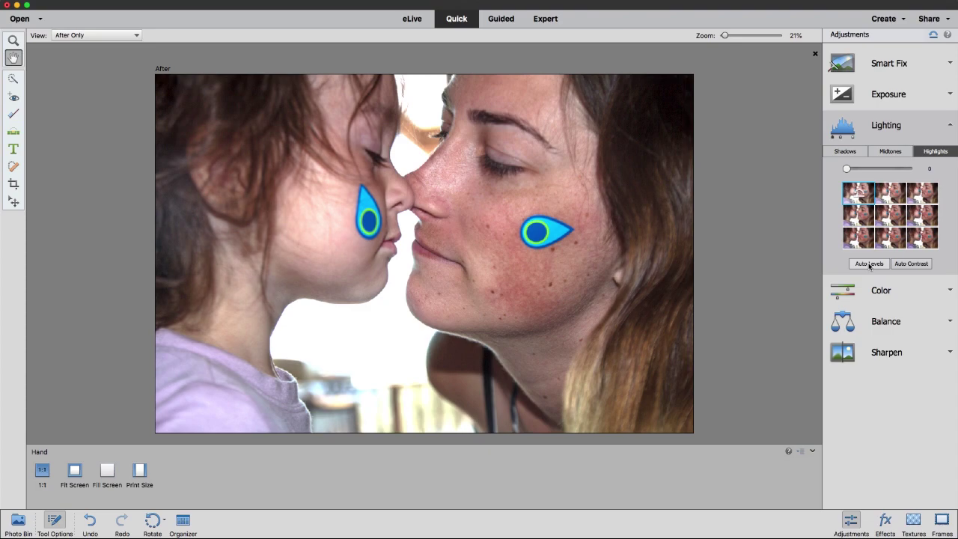
left_click(909, 263)
Step: Set the photo's color saturation to 25
left_click(885, 292)
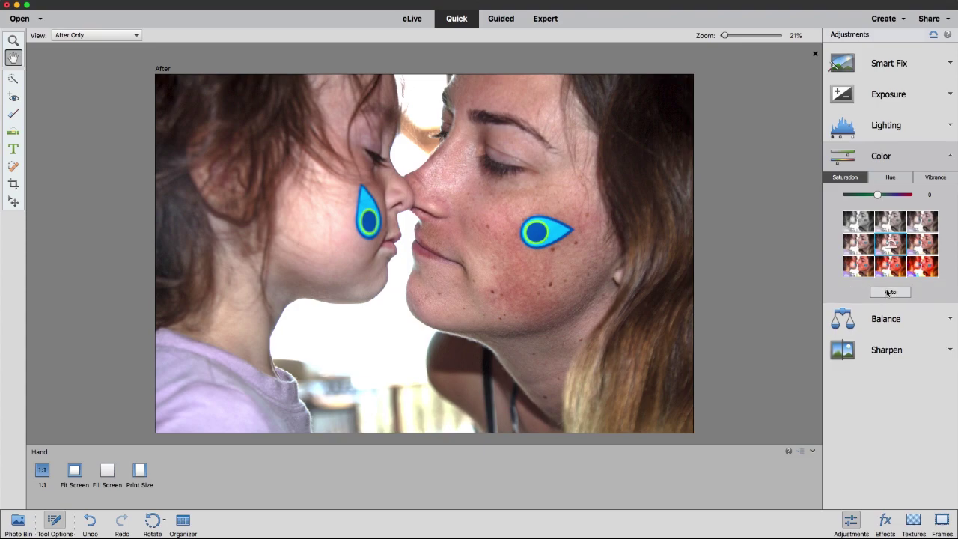
left_click(889, 293)
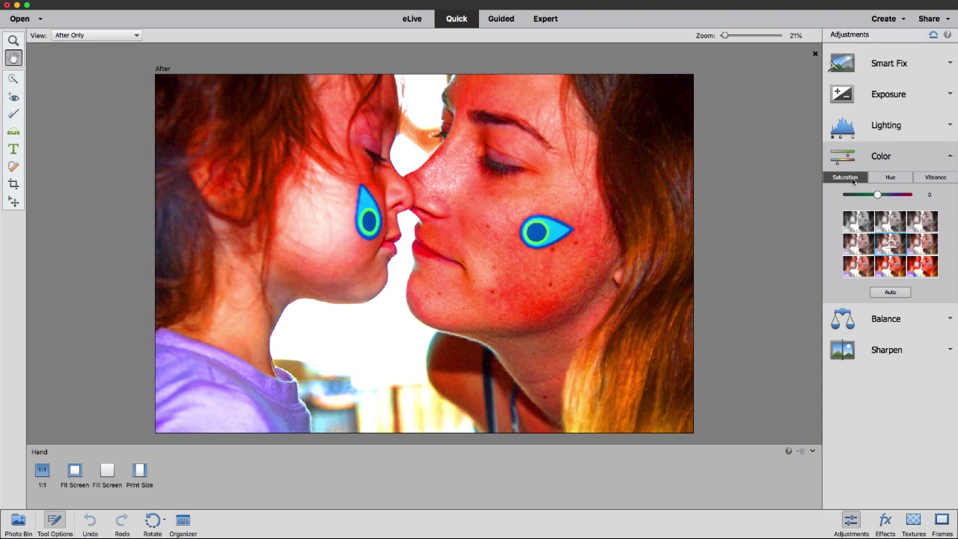
key("super+z")
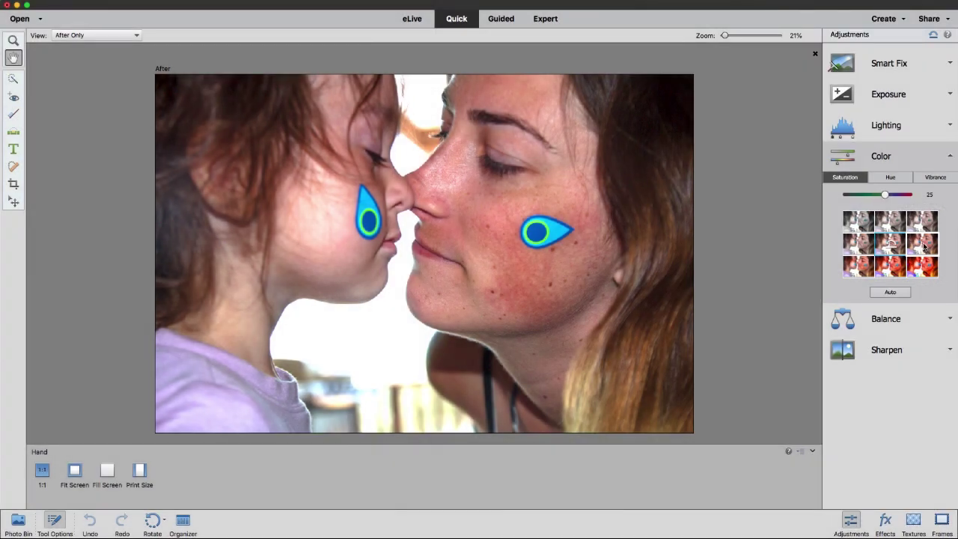
left_click(924, 247)
Step: Try shifting the photo's hue to -68 and reset it to 0
left_click(890, 178)
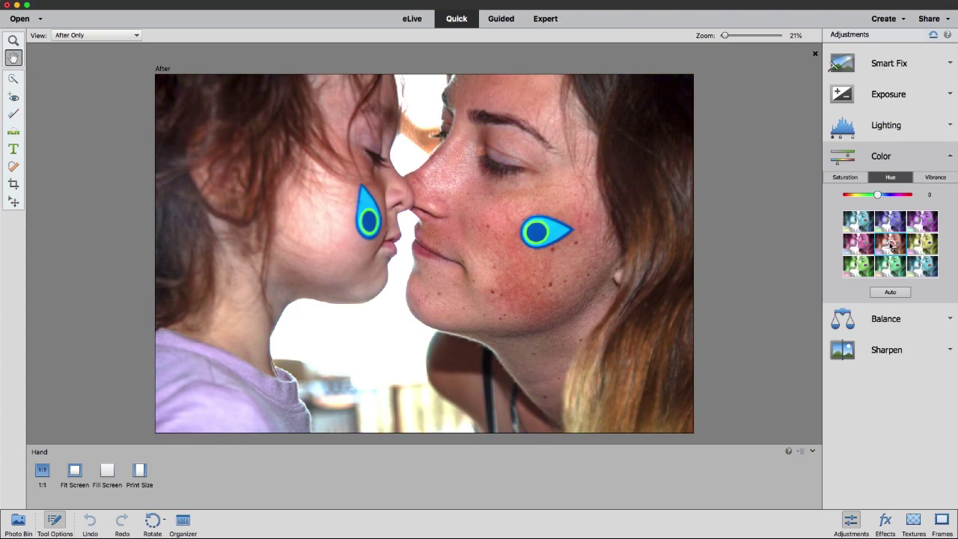
left_click_drag(877, 195, 877, 198)
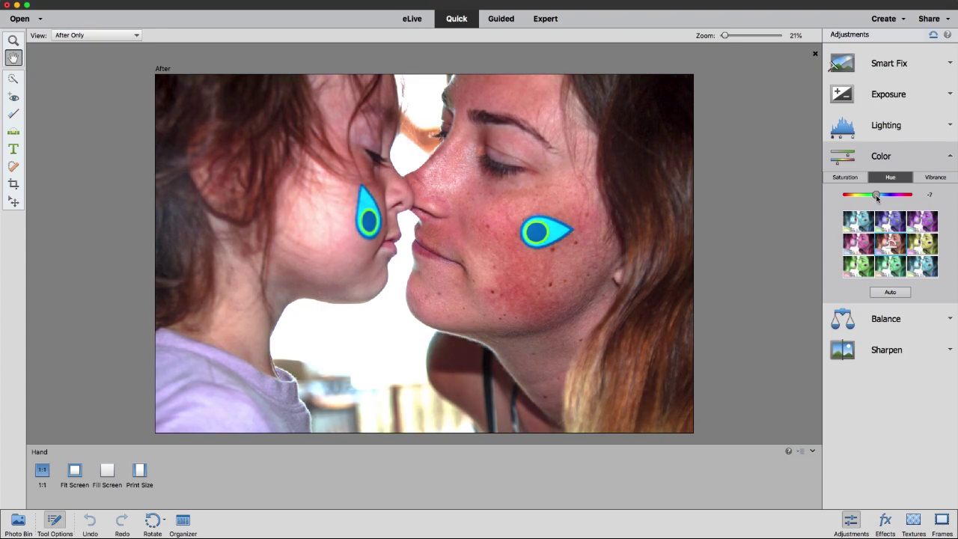
left_click_drag(877, 198, 865, 198)
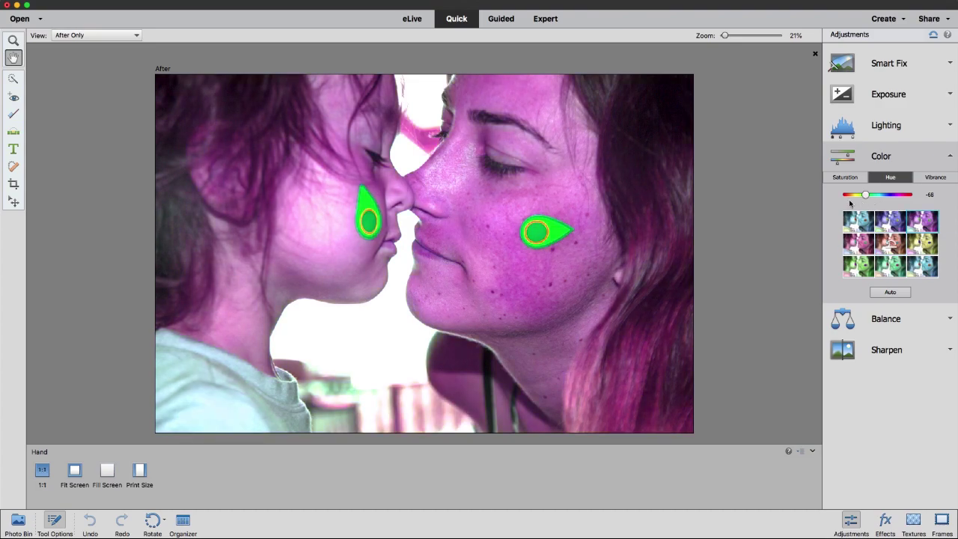
left_click(892, 249)
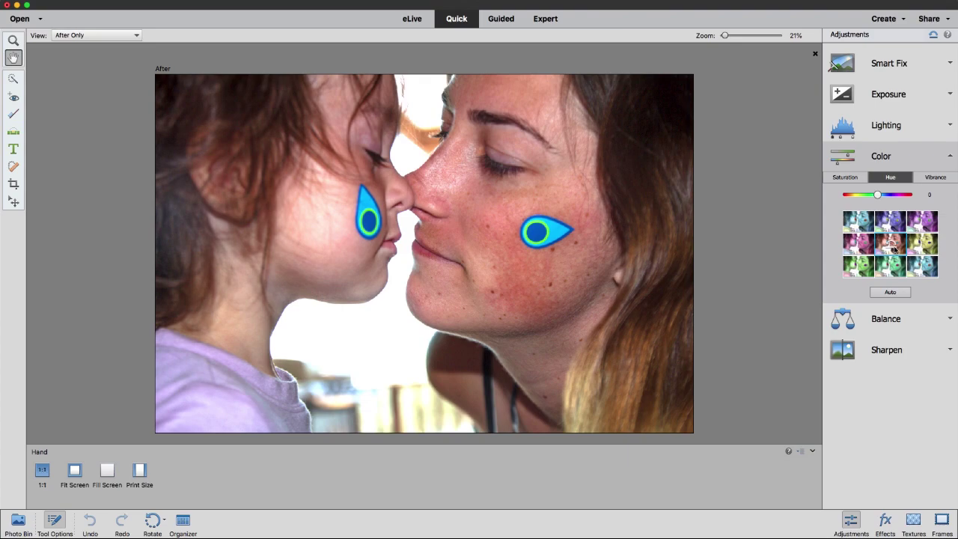
Step: Set the photo's vibrance to 25
left_click(935, 178)
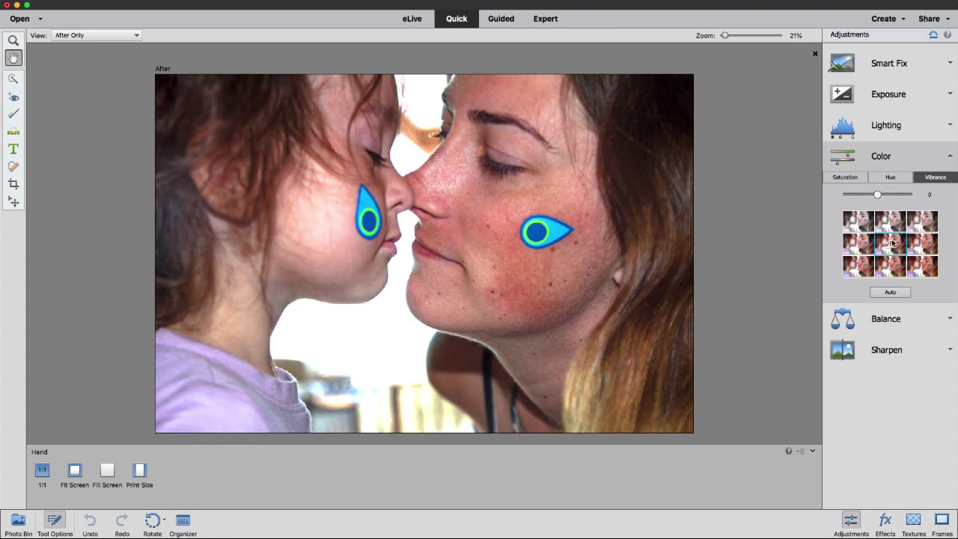
left_click_drag(879, 196, 885, 197)
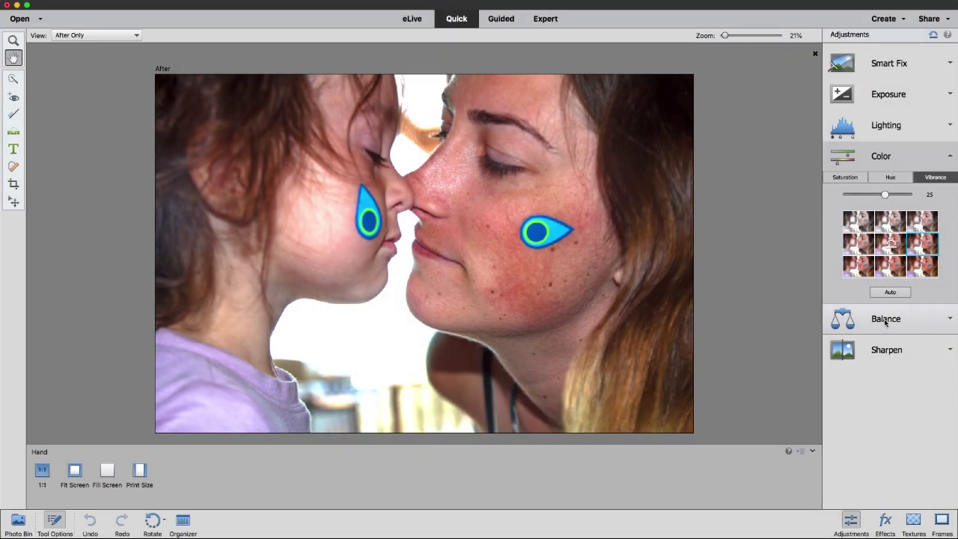
Step: Try colder and warmer color temperatures, including 0, and return the temperature to 50
left_click(887, 319)
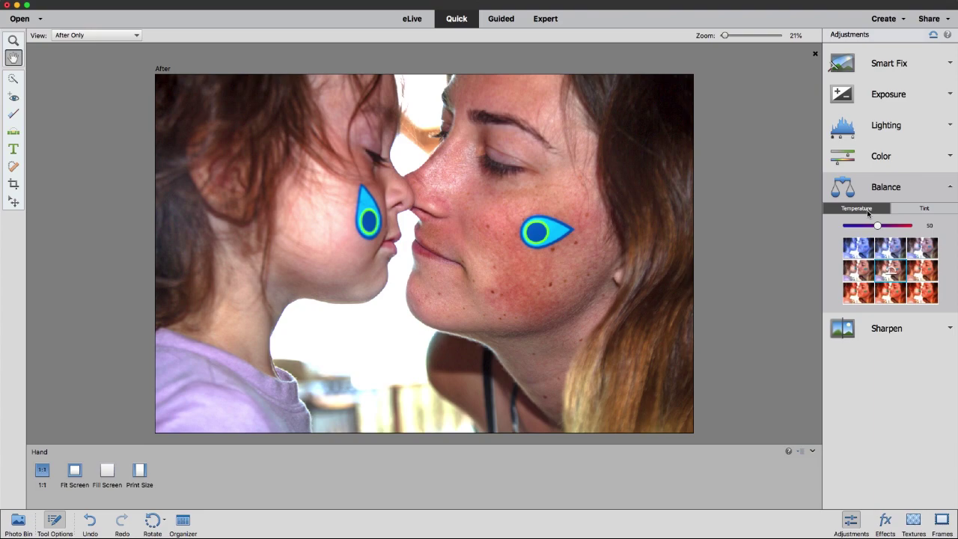
key("super+z")
left_click(858, 250)
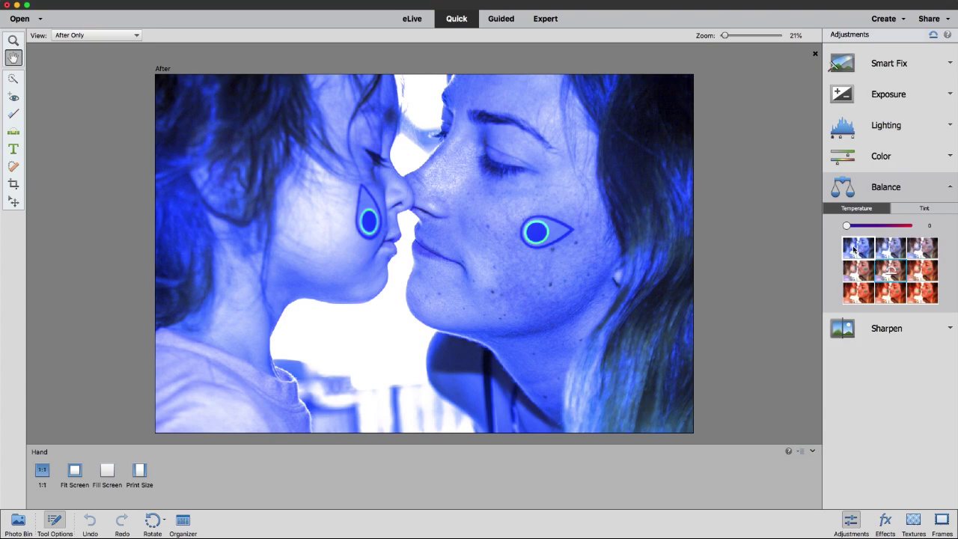
left_click(926, 297)
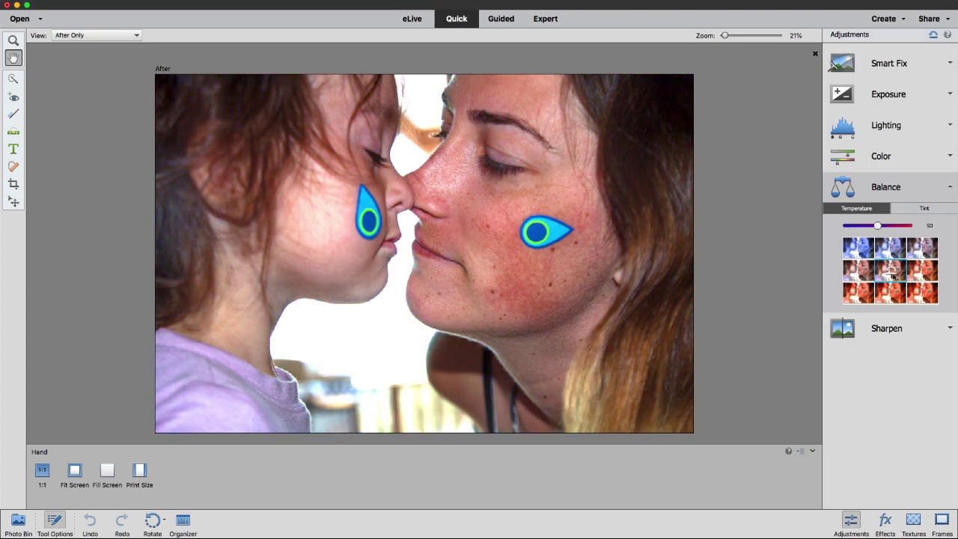
left_click(861, 273)
left_click(930, 276)
left_click(895, 275)
Step: Cool the photo's color temperature slightly below 50
left_click_drag(877, 227, 873, 230)
left_click_drag(871, 228, 872, 230)
Step: Try different green and magenta tints on the photo, including -25 and -100
left_click(925, 208)
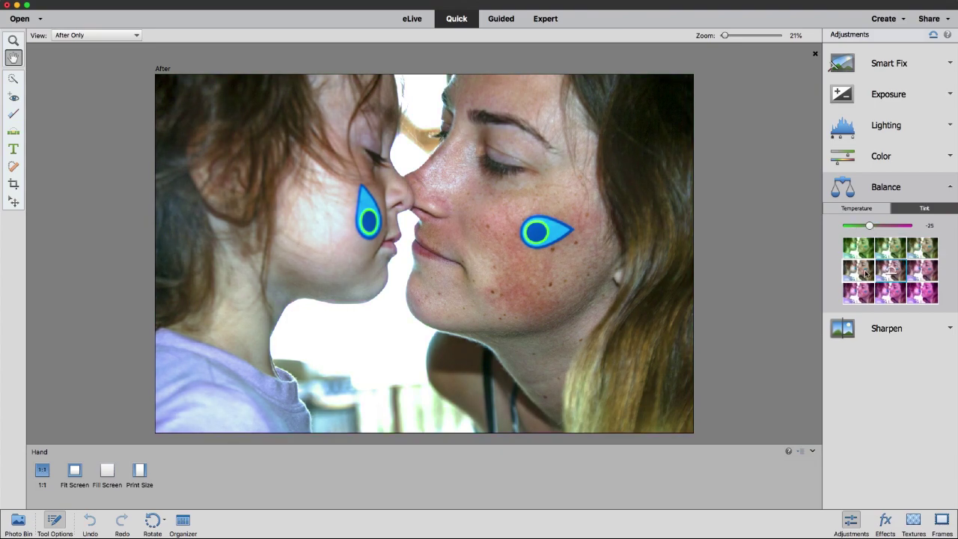
left_click(926, 294)
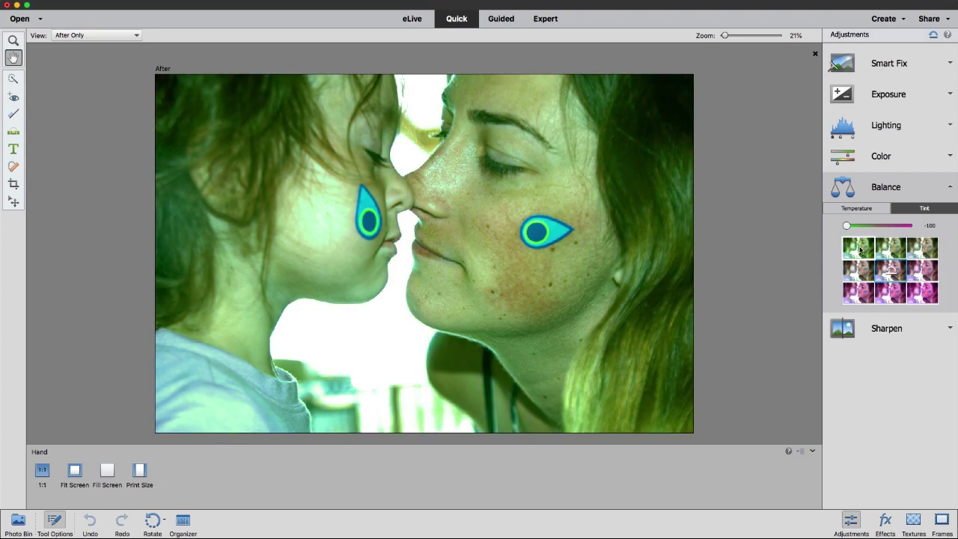
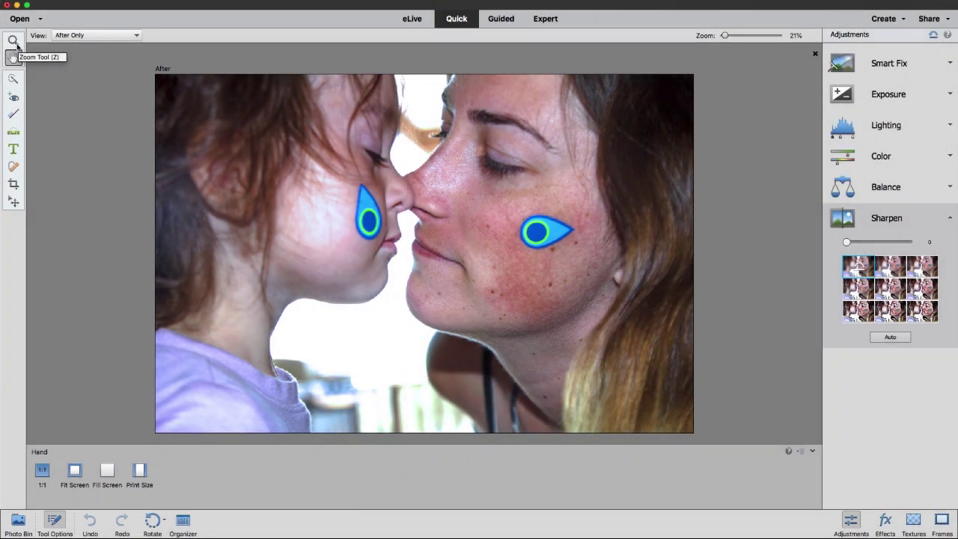
Step: Examine the photo's sharpness at 100% zoom, fit the whole photo on screen, and return to 100%
left_click(15, 44)
double_click(15, 43)
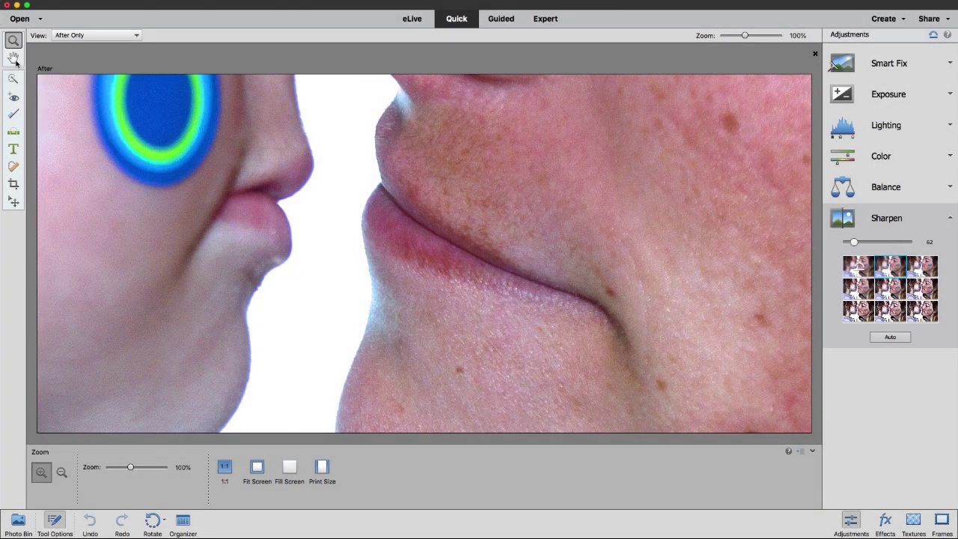
double_click(15, 60)
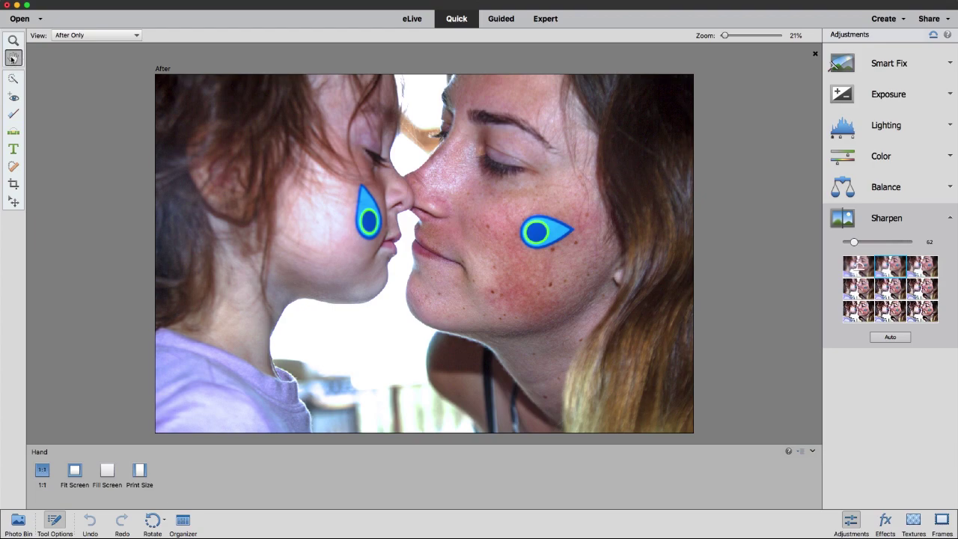
double_click(13, 41)
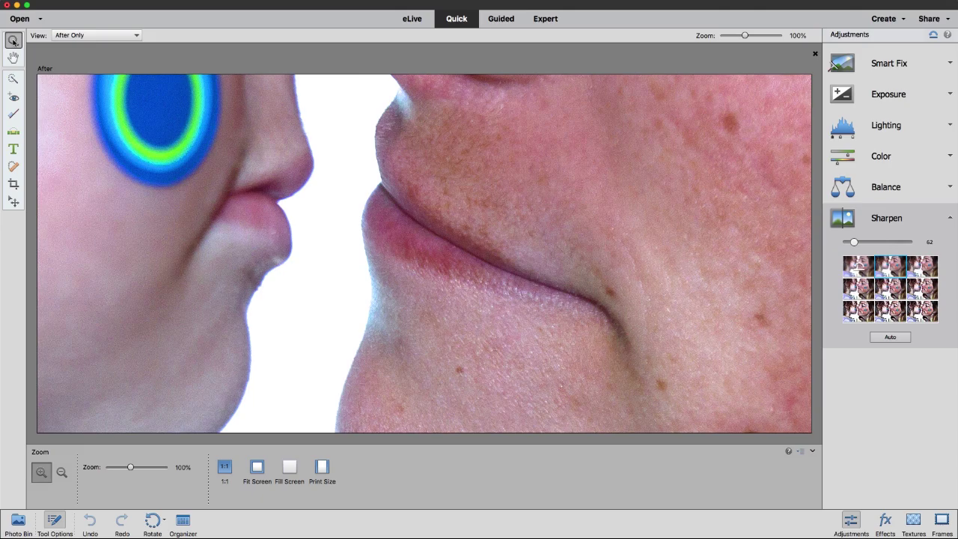
Step: Fit the whole photo on screen and try a stronger sharpening amount
double_click(14, 58)
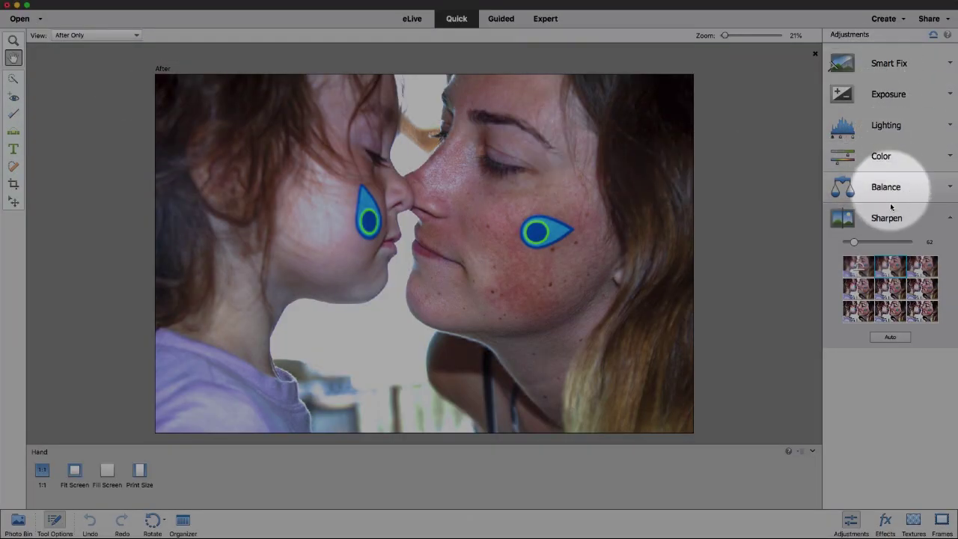
left_click_drag(854, 242, 885, 242)
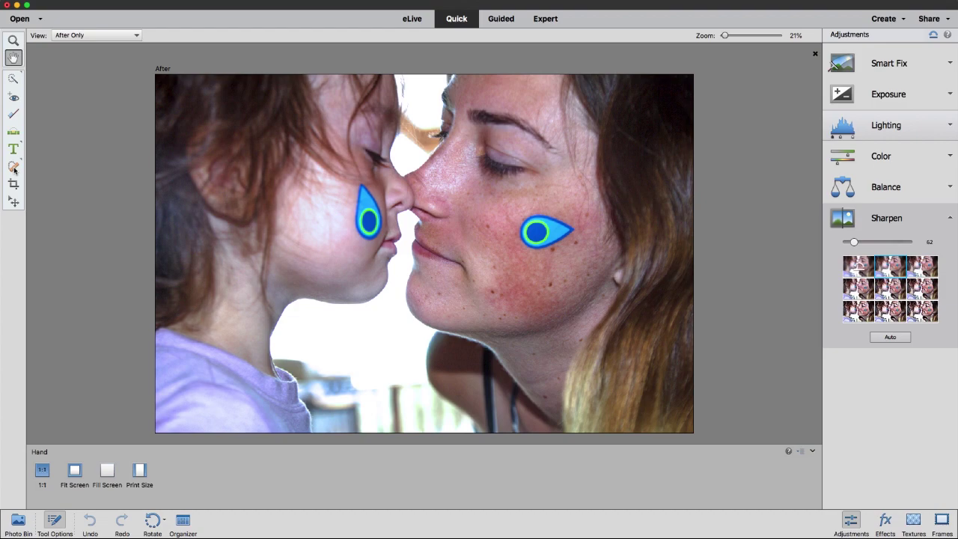
Step: Heal the mole in the middle of the woman's reddened lower cheek with a 90 px Content Aware Spot Healing Brush at 100% zoom
left_click(13, 169)
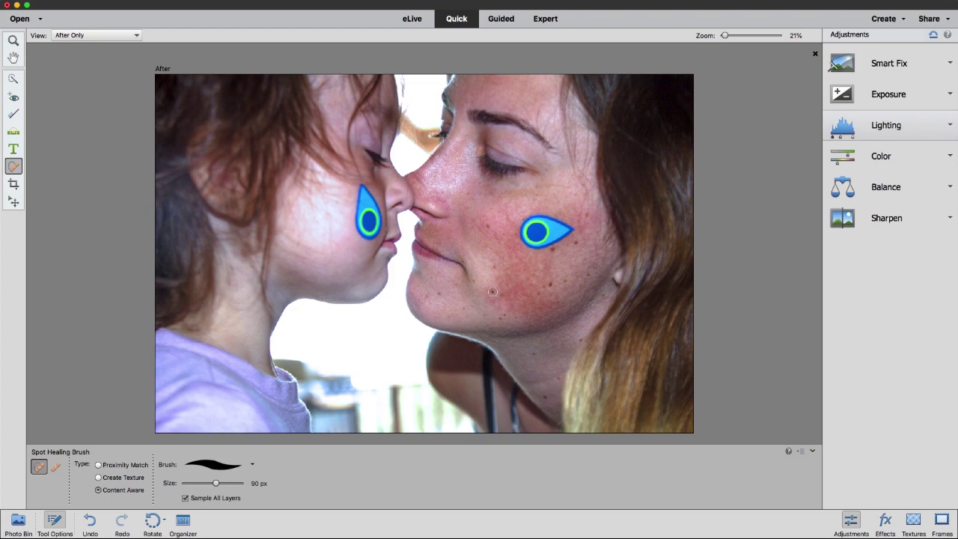
left_click(492, 291)
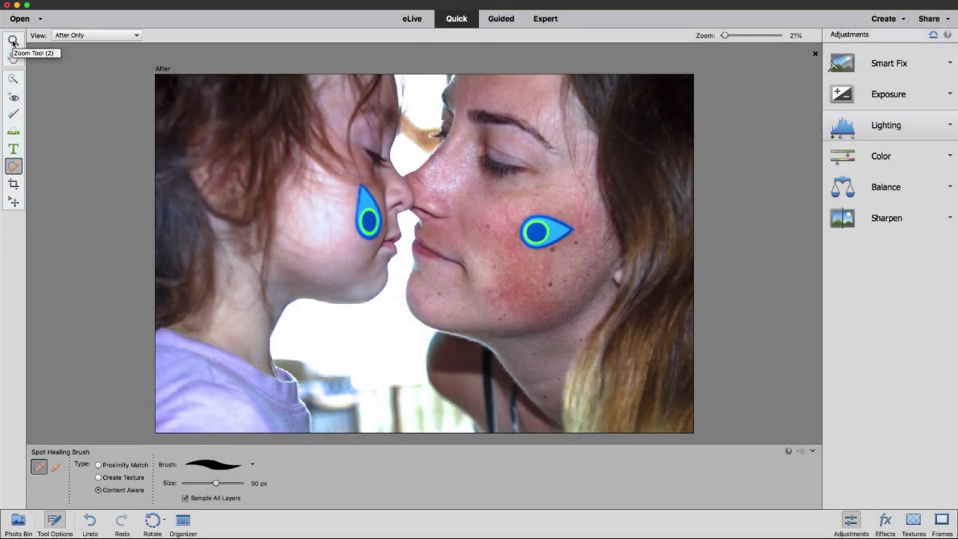
double_click(13, 43)
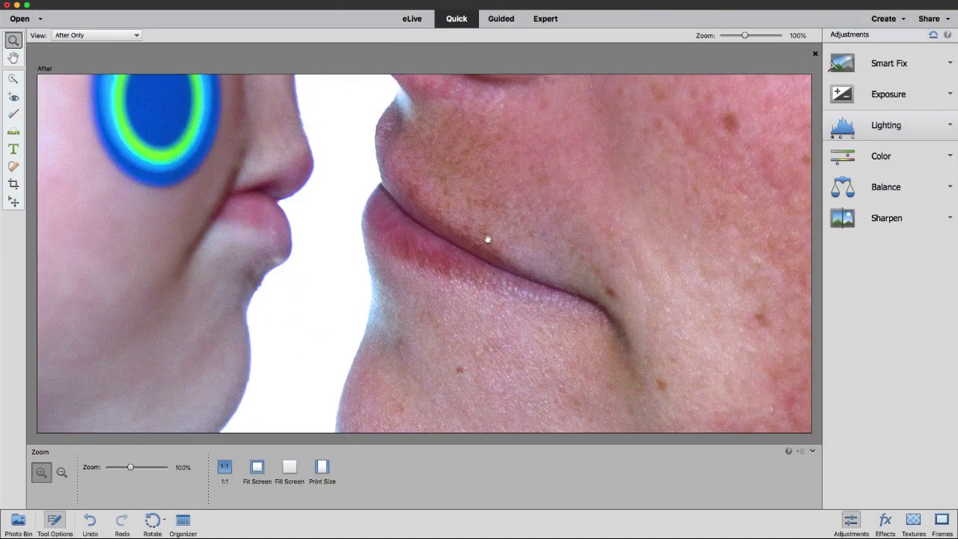
left_click(13, 59)
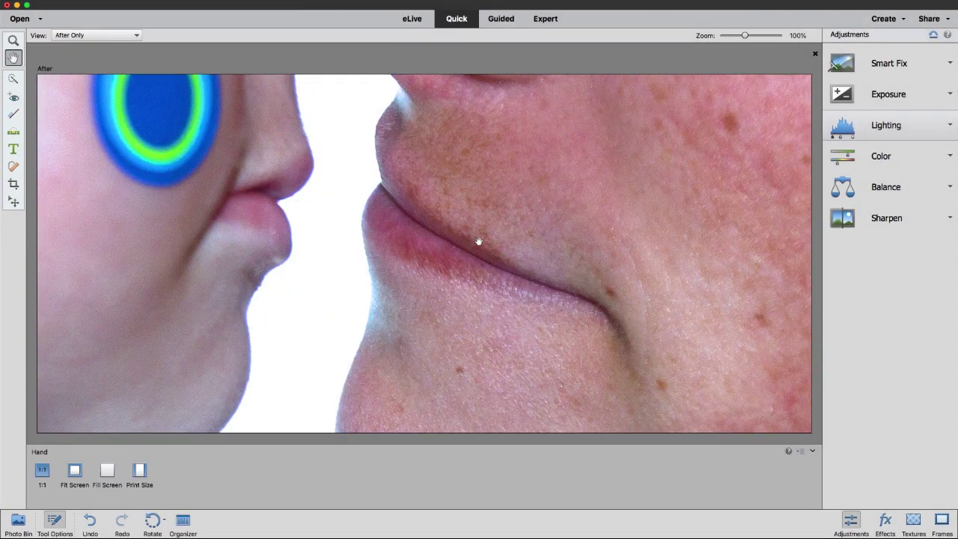
left_click_drag(479, 242, 377, 173)
left_click_drag(498, 223, 387, 201)
left_click_drag(571, 283, 479, 199)
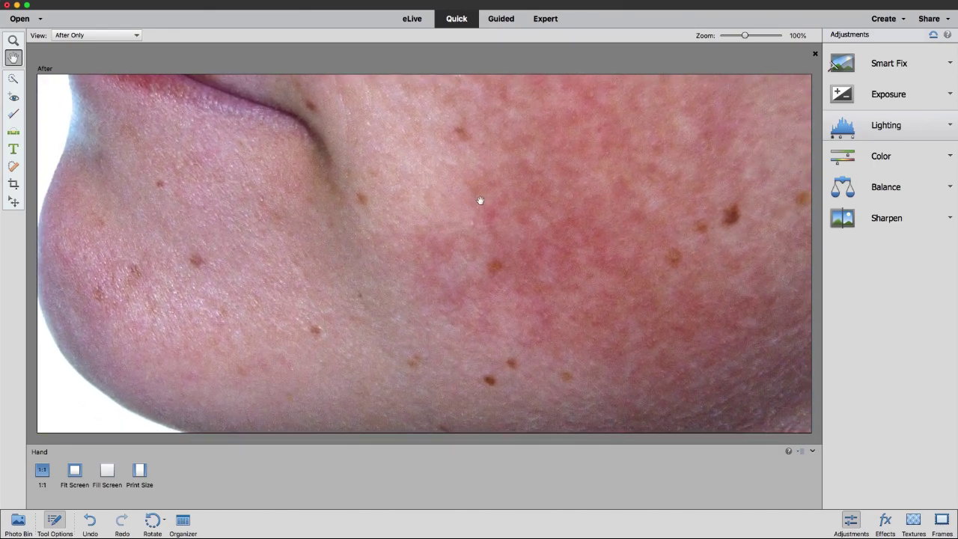
left_click(13, 167)
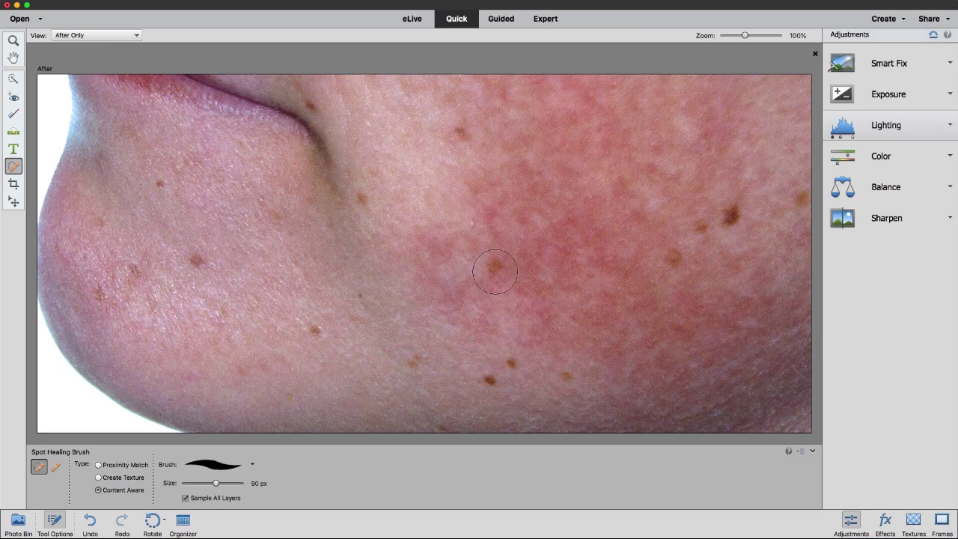
left_click(494, 269)
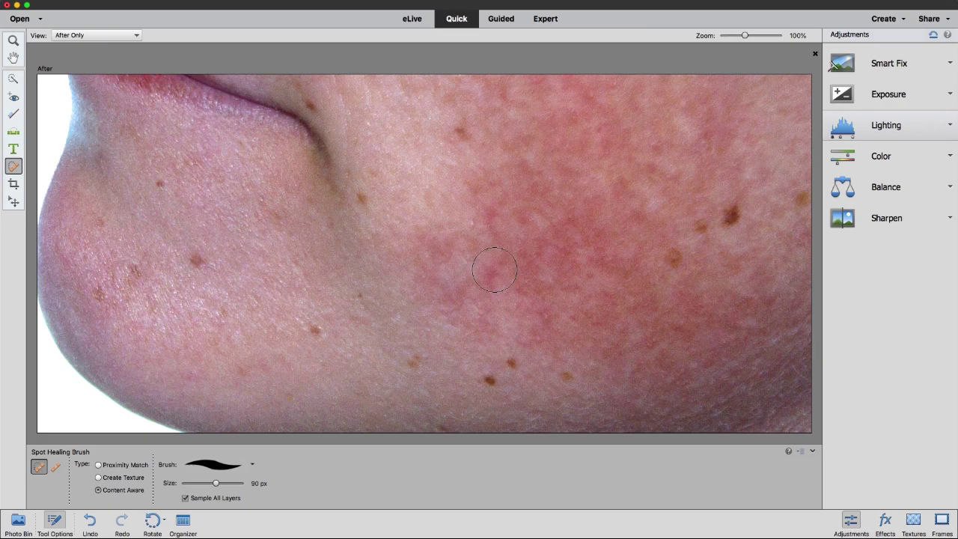
Step: Heal the remaining prominent moles across the woman's lower cheek, jaw and chin with the Spot Healing Brush
left_click(733, 216)
left_click(676, 256)
left_click(569, 374)
left_click(517, 360)
left_click(561, 364)
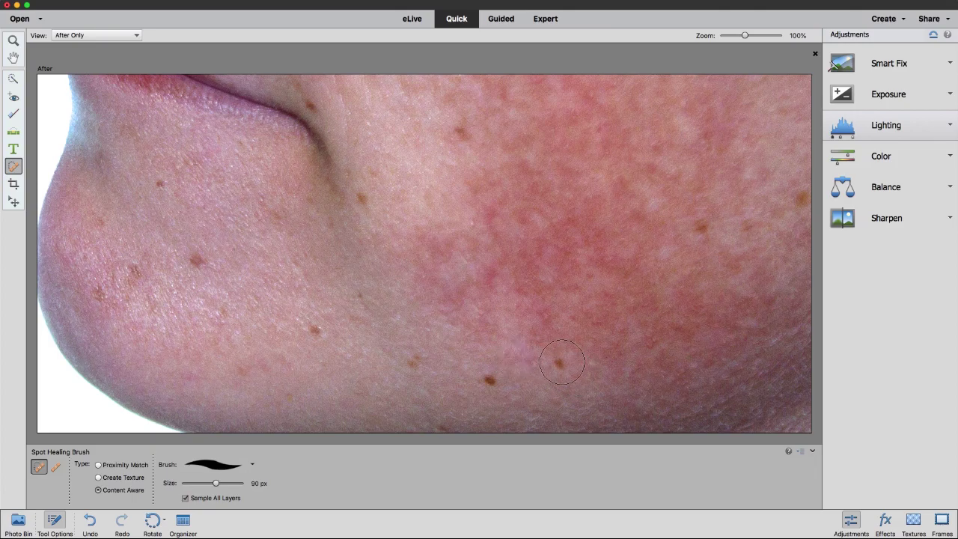
left_click(505, 374)
left_click(416, 364)
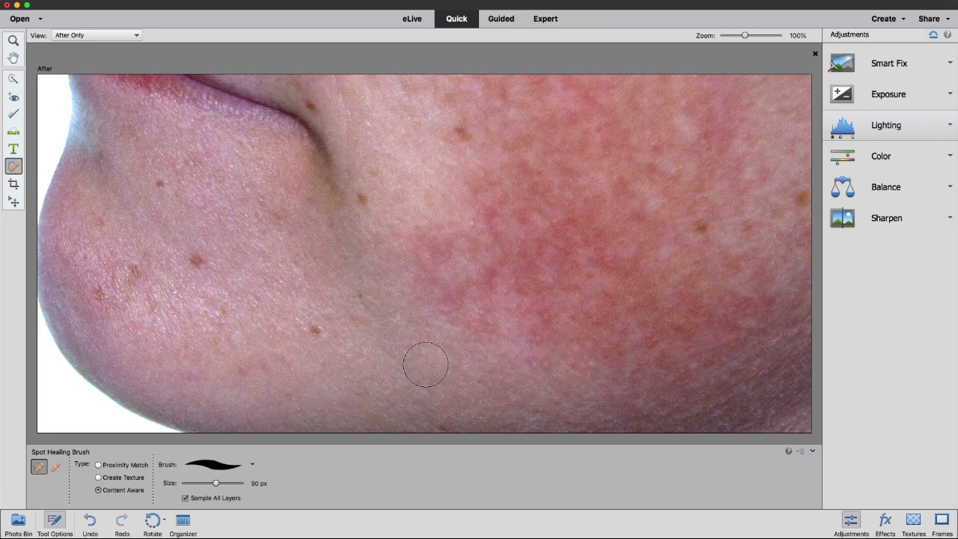
left_click(316, 331)
left_click(190, 258)
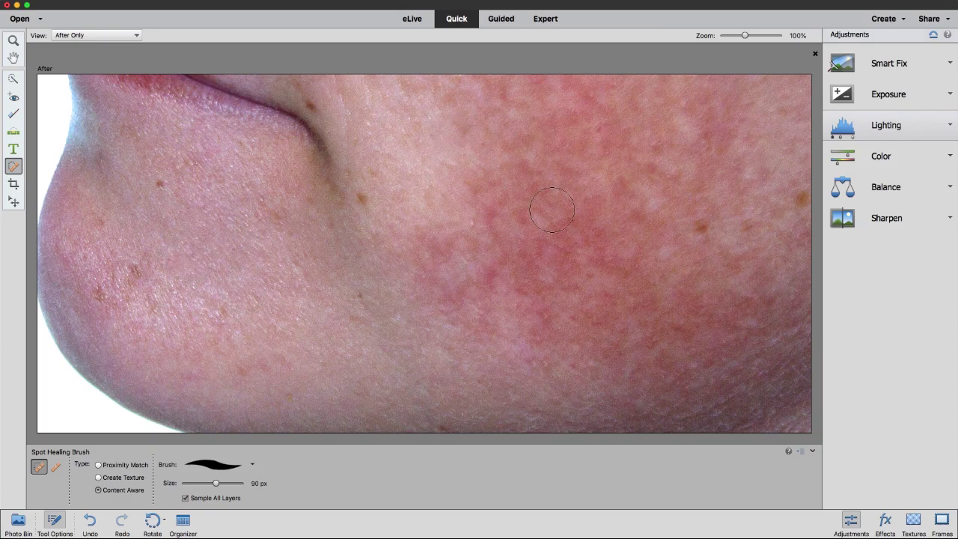
left_click(703, 225)
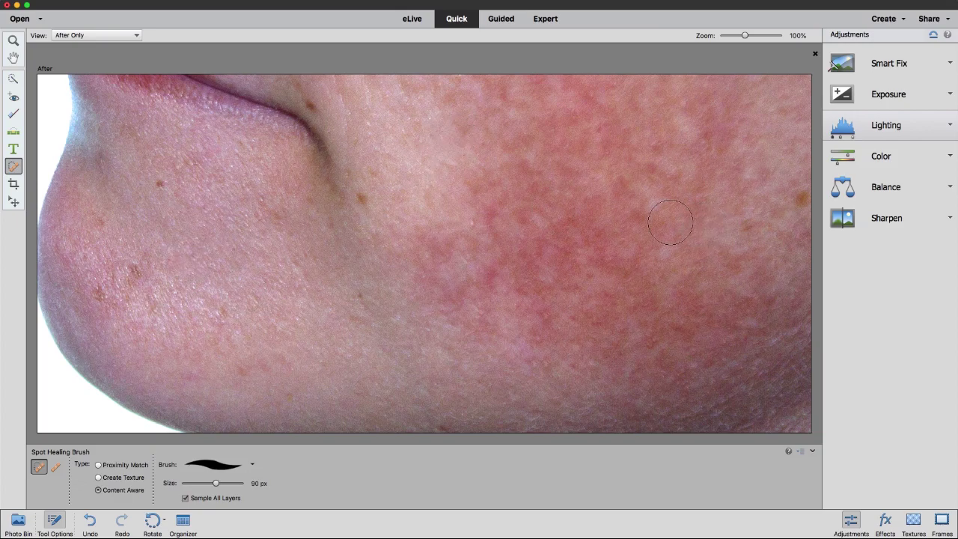
Step: Fit the whole photo on screen and heal the leftover moles around the painted design on the woman's cheek
left_click(13, 42)
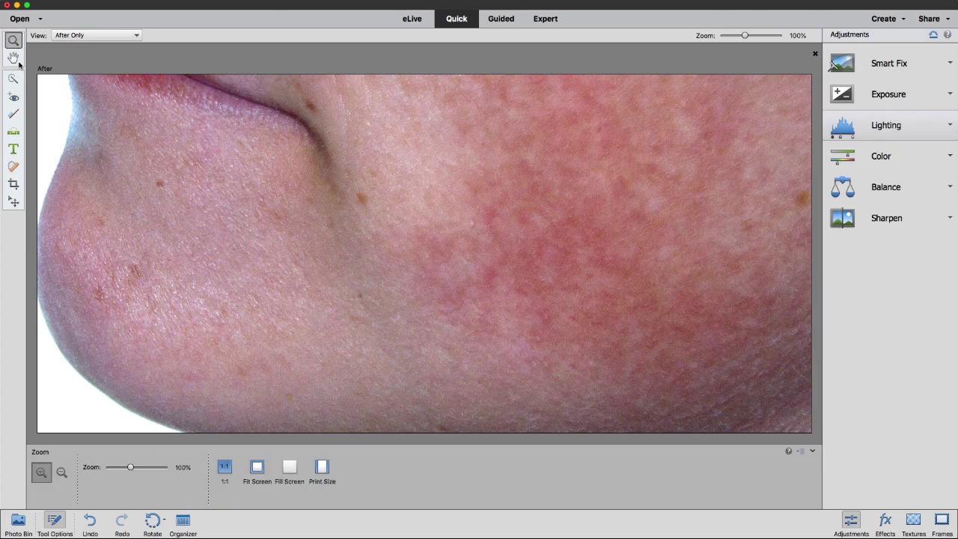
double_click(14, 58)
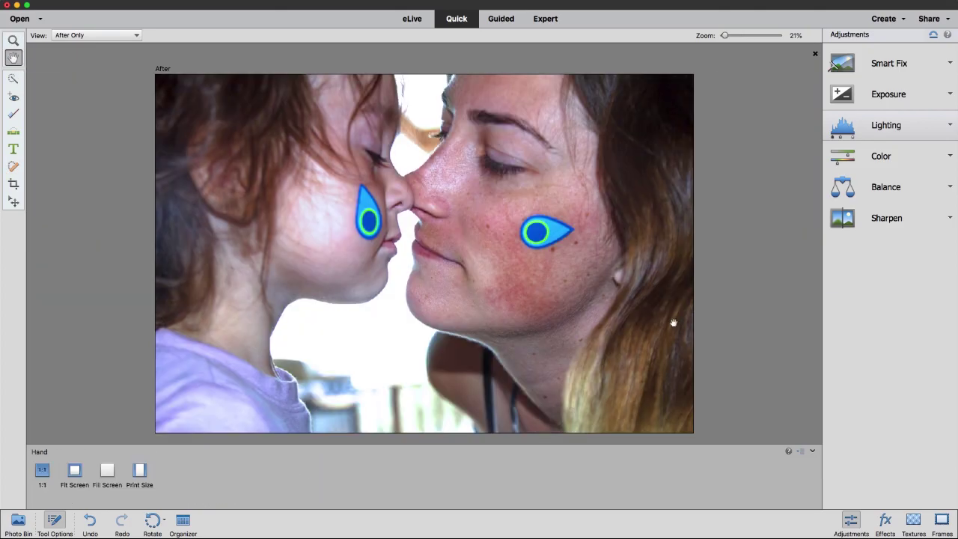
left_click(13, 167)
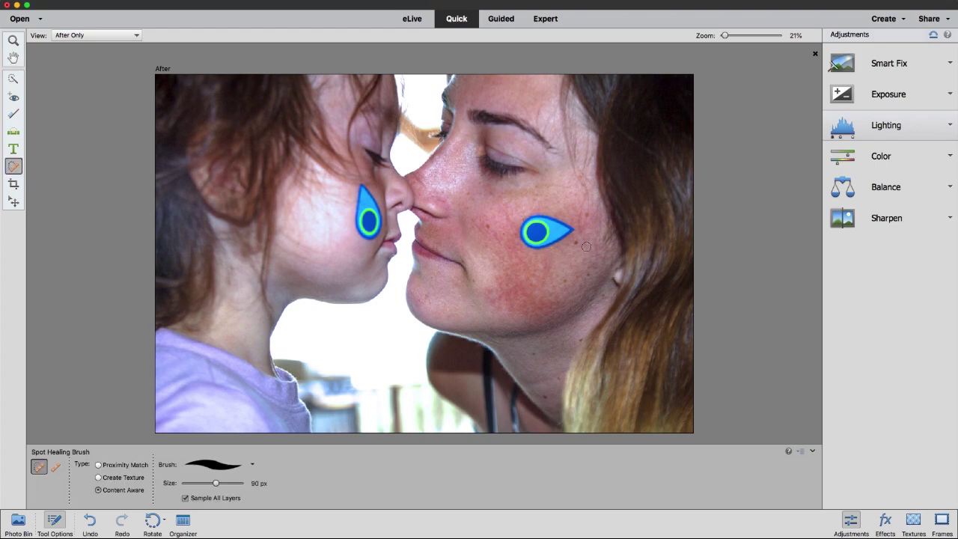
left_click(490, 229)
left_click(545, 397)
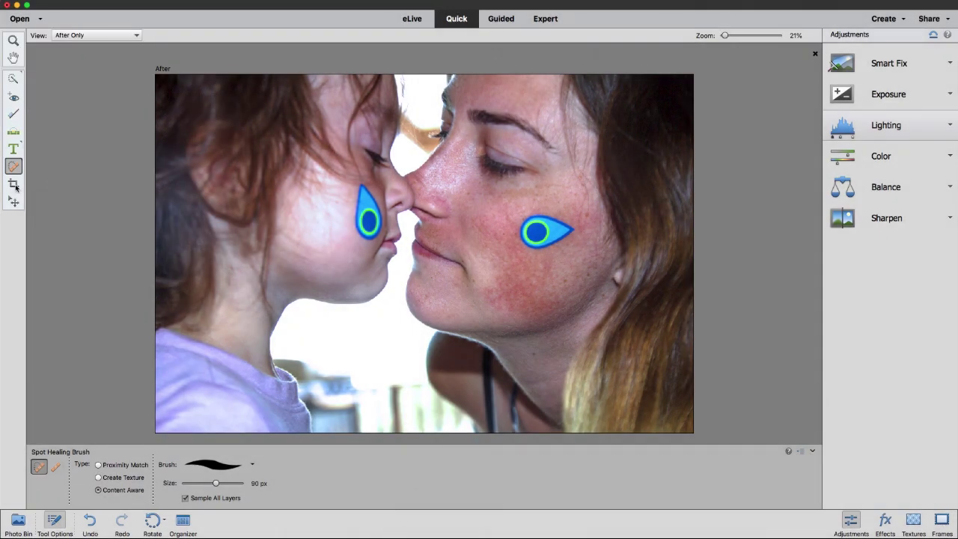
Step: Preview the four suggested crops that keep the photo's own ratio
left_click(14, 185)
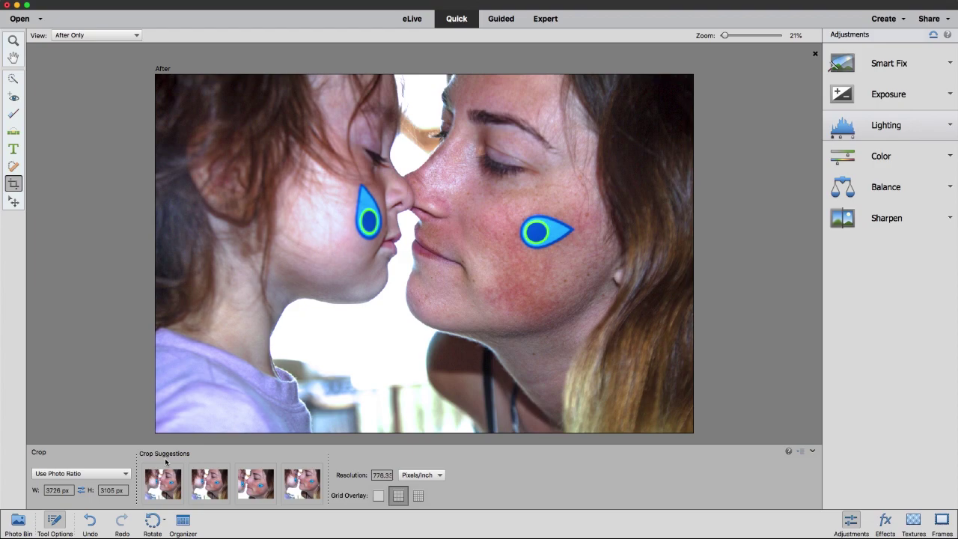
left_click(222, 480)
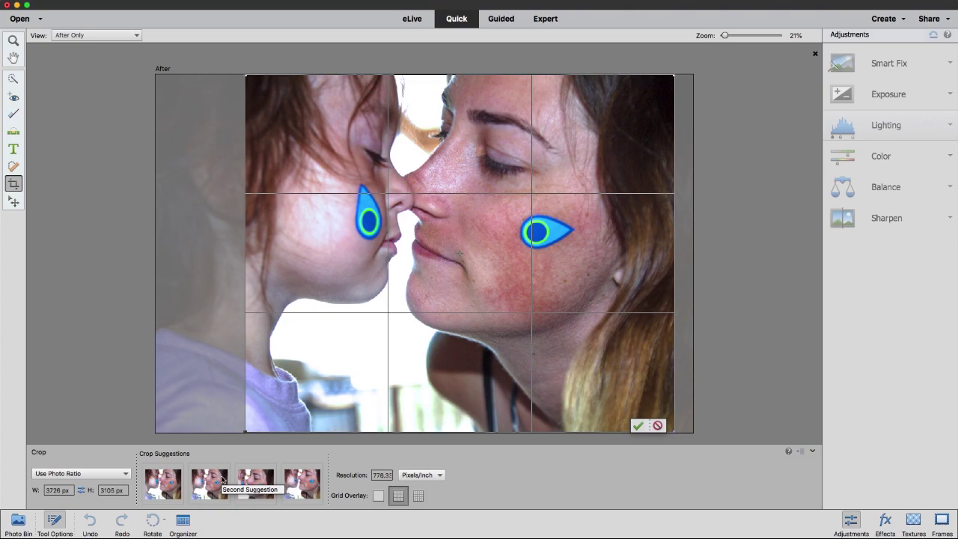
left_click(222, 481)
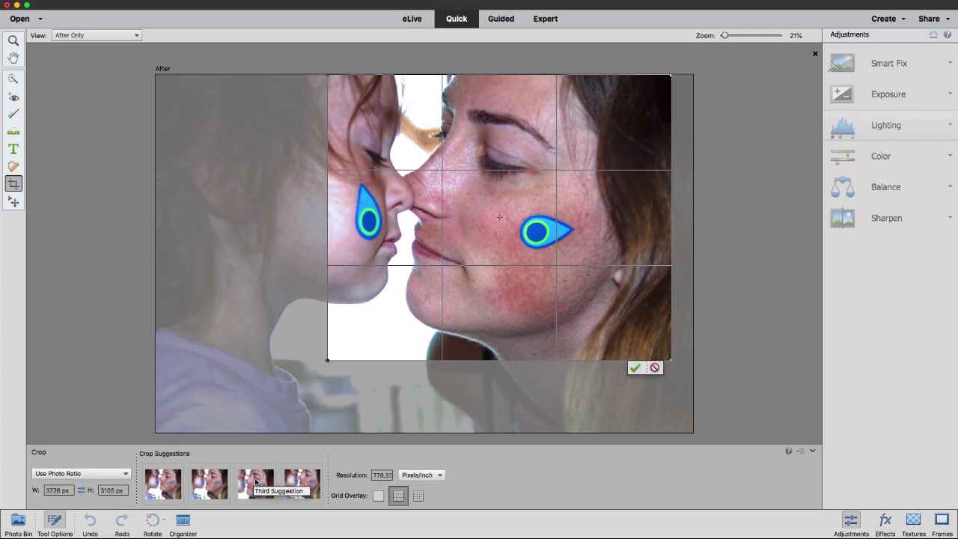
left_click(313, 485)
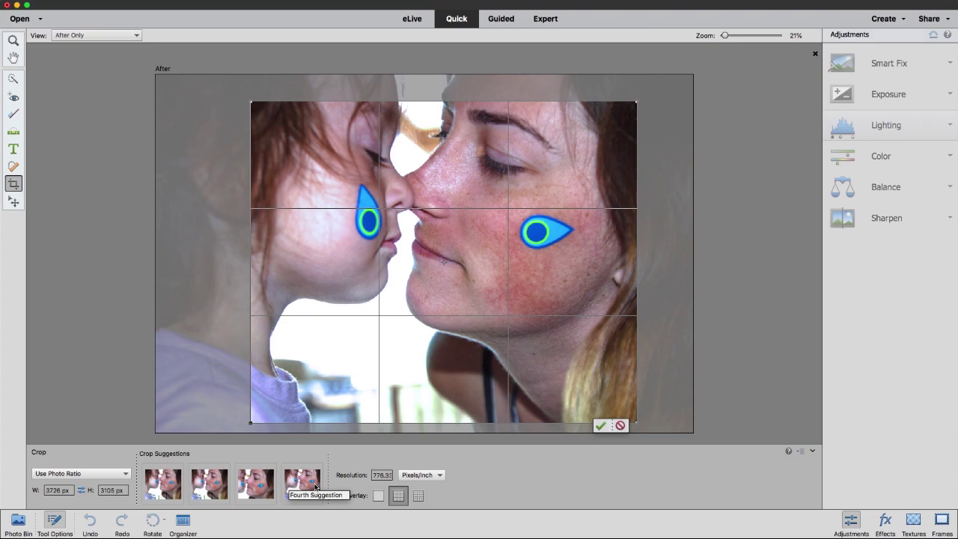
left_click(167, 485)
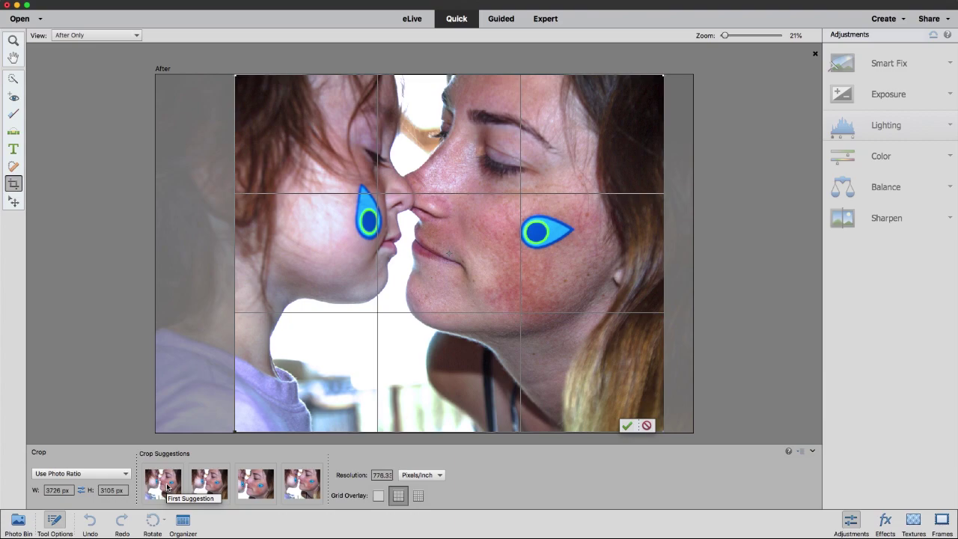
left_click(209, 486)
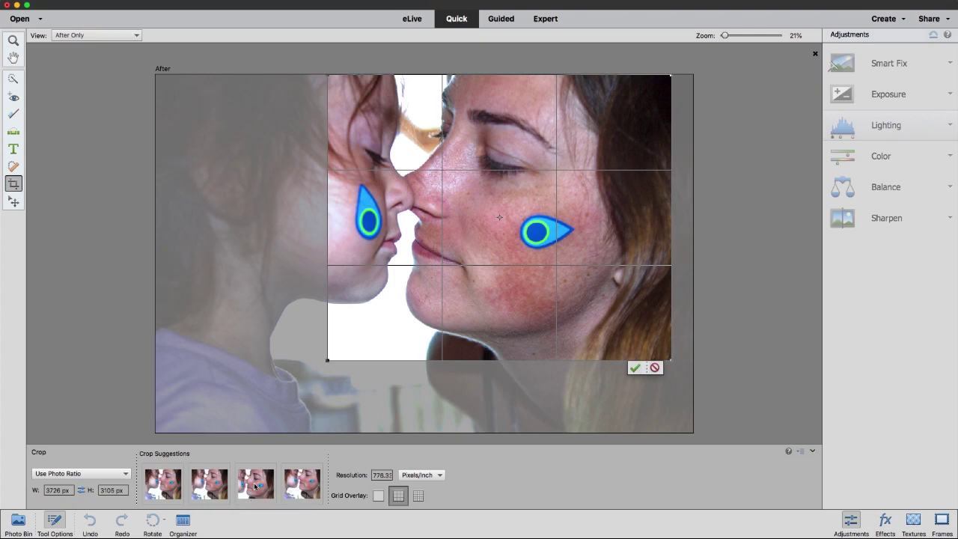
Step: Try a 5 x 7 in crop and preview its second and third suggestions
left_click(51, 475)
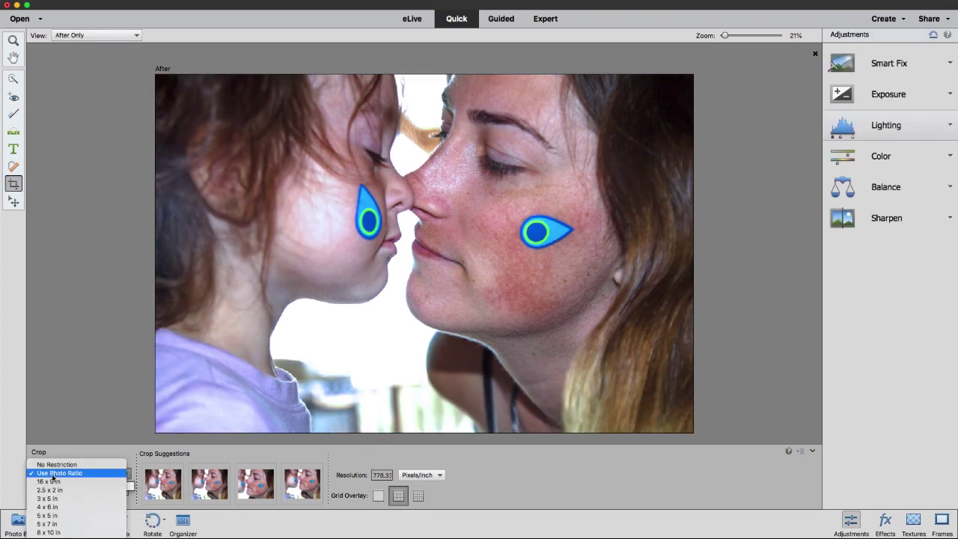
left_click(47, 525)
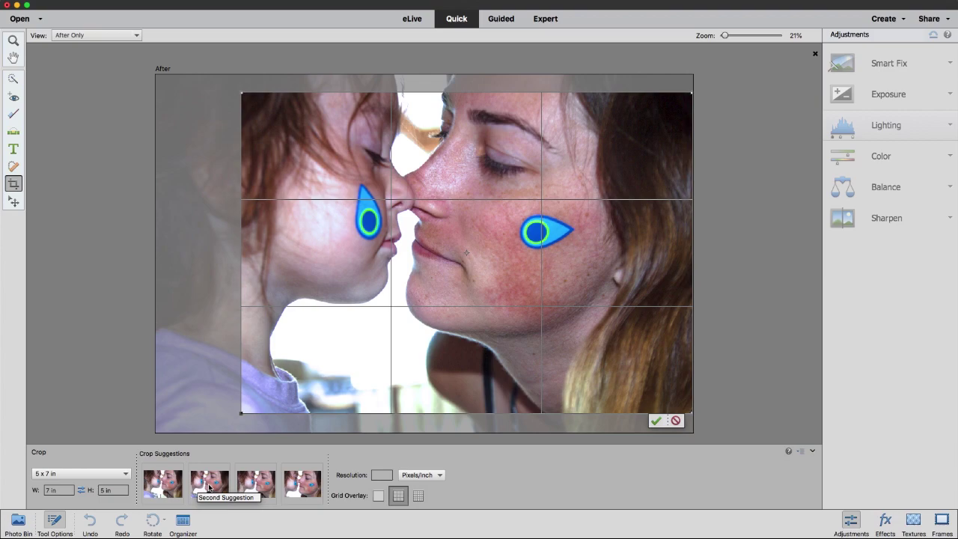
left_click(252, 486)
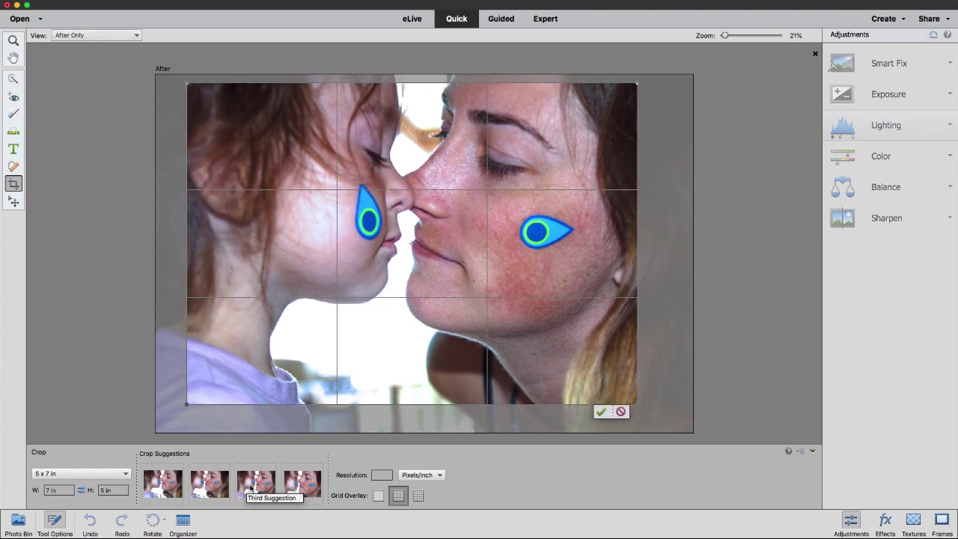
Step: Crop the photo to 4 x 6 in using the third suggestion, with the crop frame shifted toward the child and slightly down
left_click(81, 473)
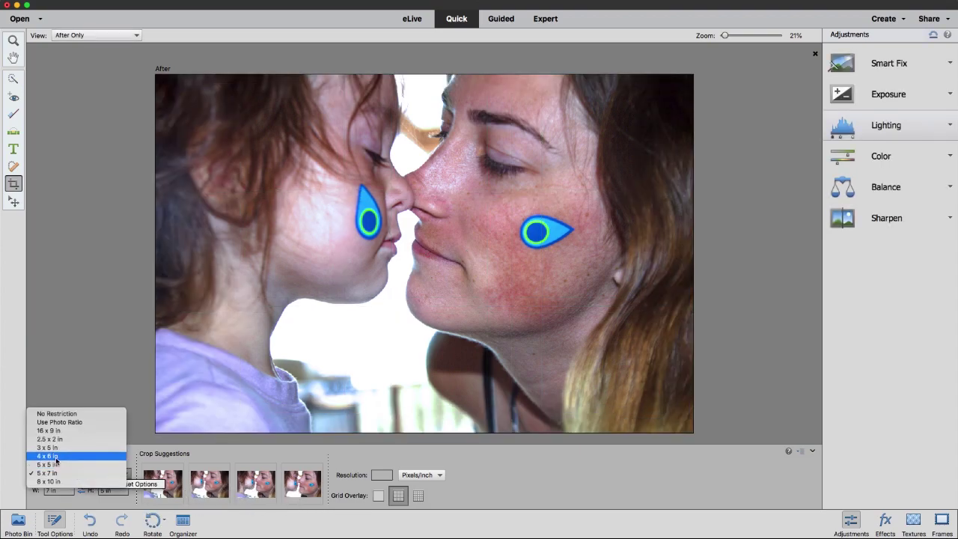
left_click(56, 457)
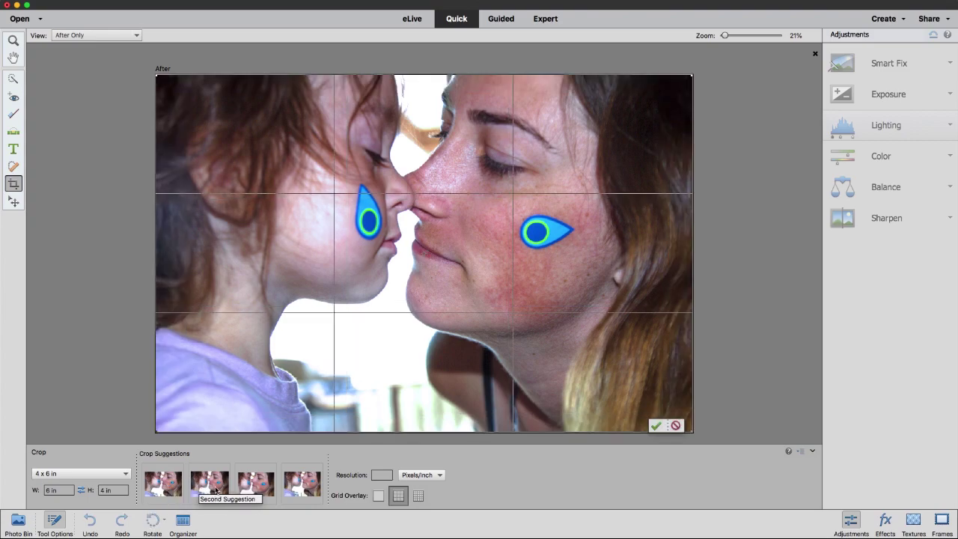
left_click(254, 485)
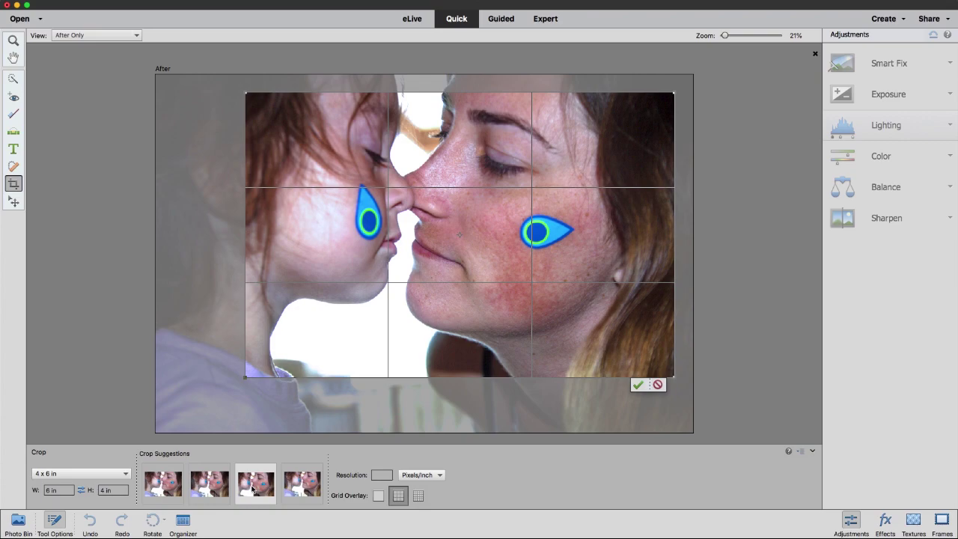
left_click_drag(475, 285, 442, 300)
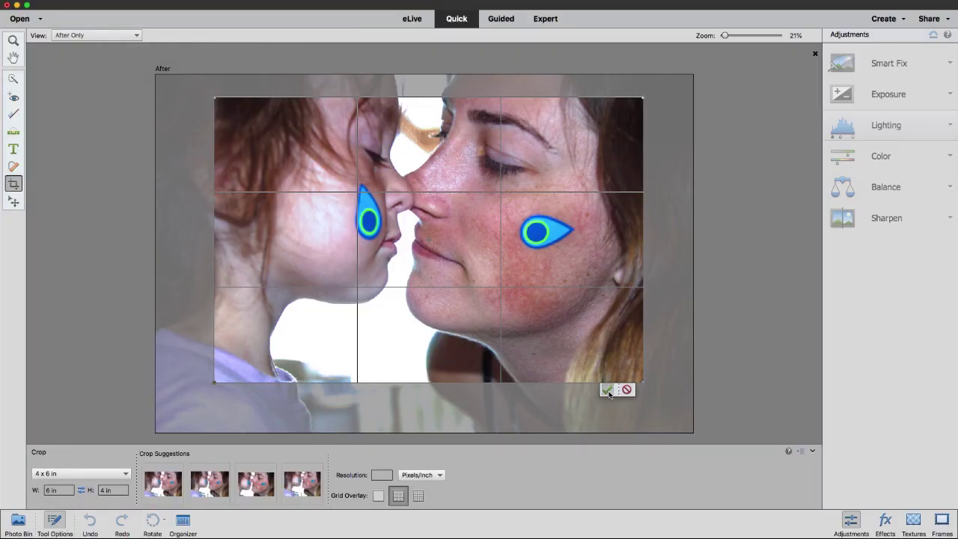
left_click(607, 390)
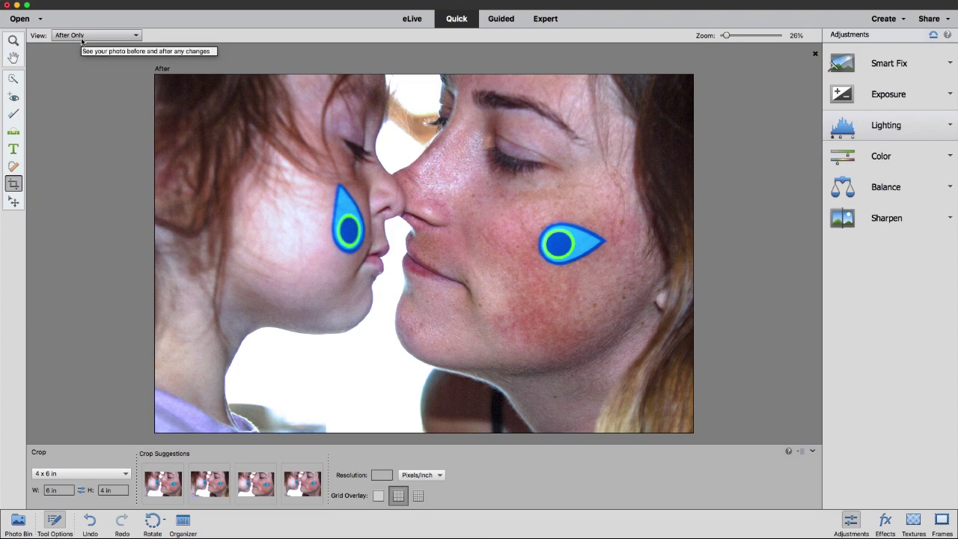
Step: Compare the original with the edited photo using Before Only and Before & After - Horizontal, fitting both images on screen
left_click(79, 37)
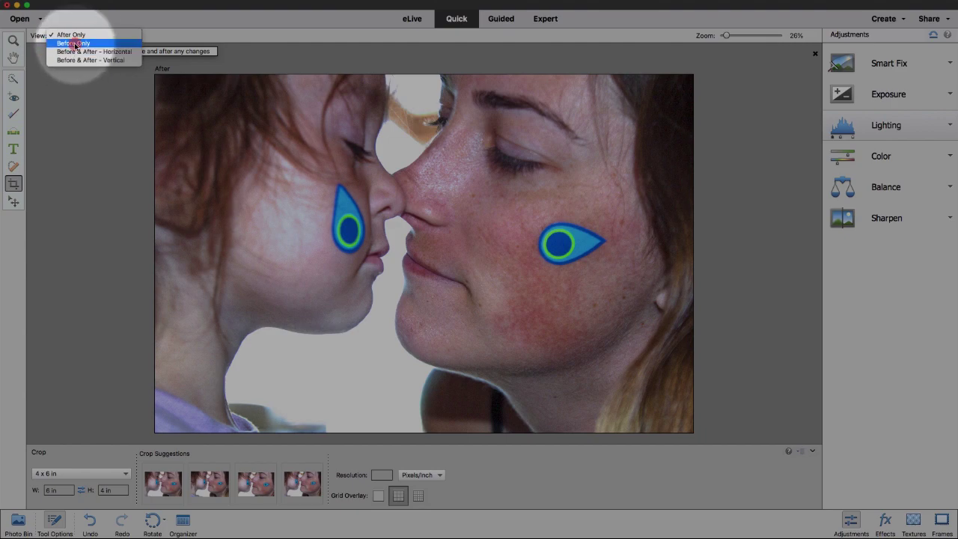
left_click(75, 44)
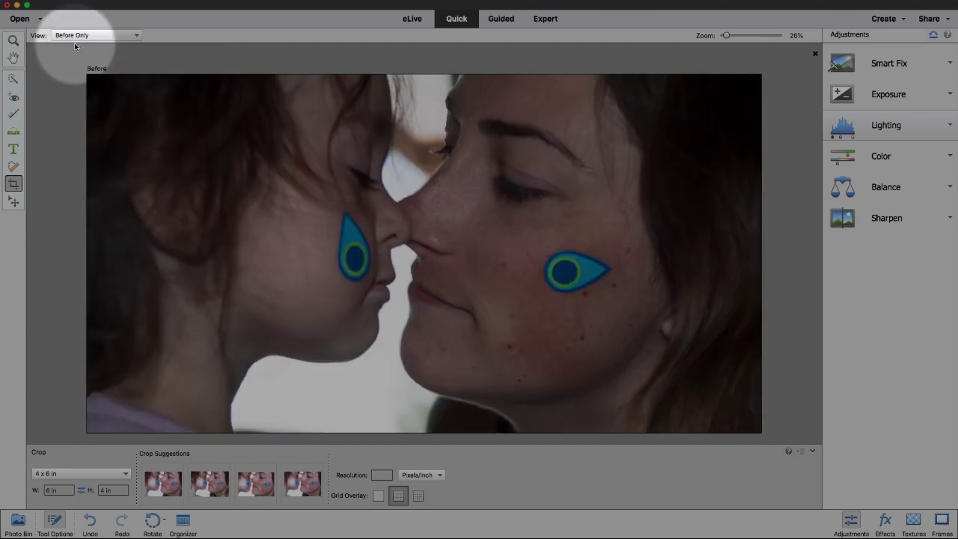
left_click(75, 44)
left_click(77, 44)
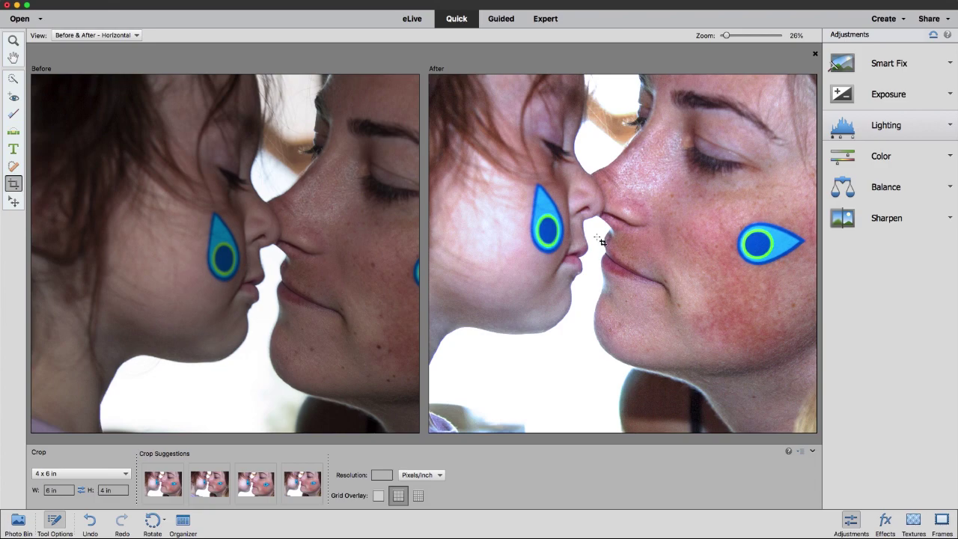
left_click(12, 59)
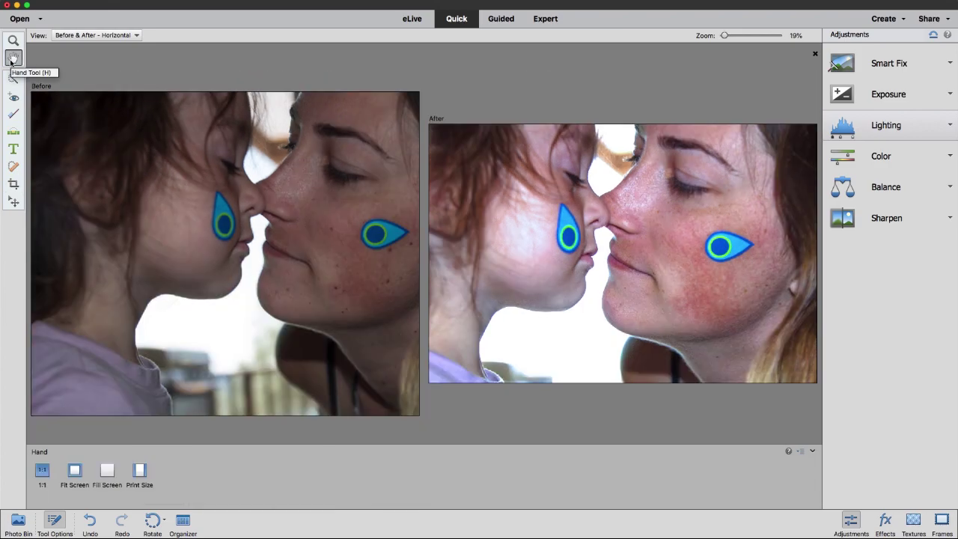